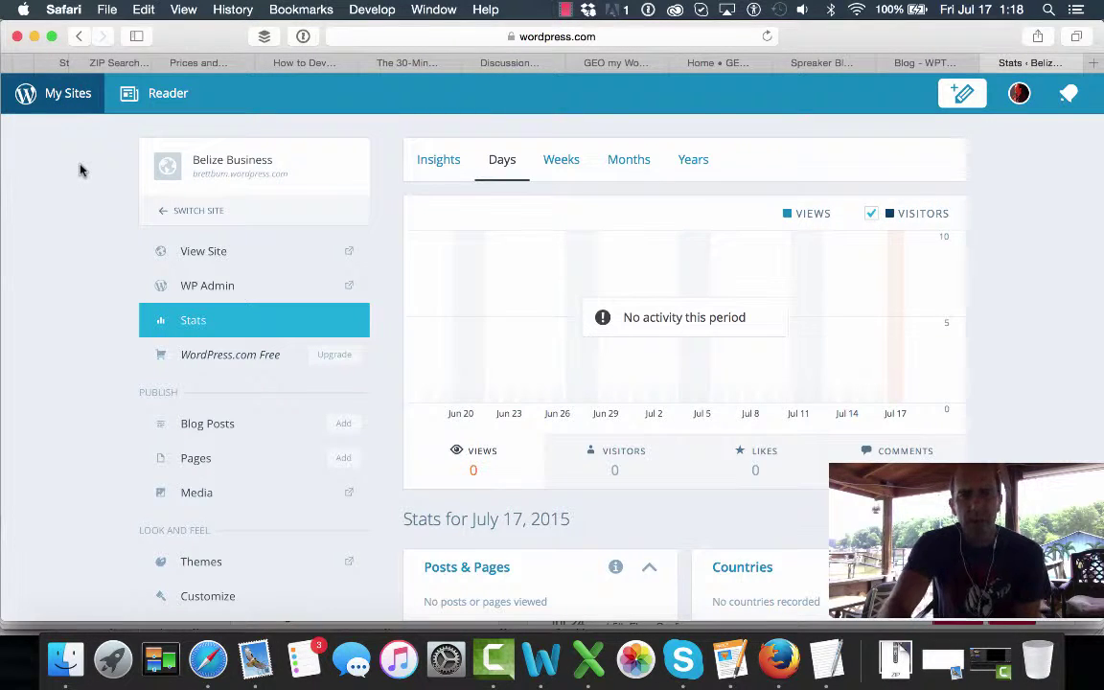
- Open My Sites and choose the Belize Business site from the list of all sites
{"action": "left_click", "coordinate": [59, 100]}
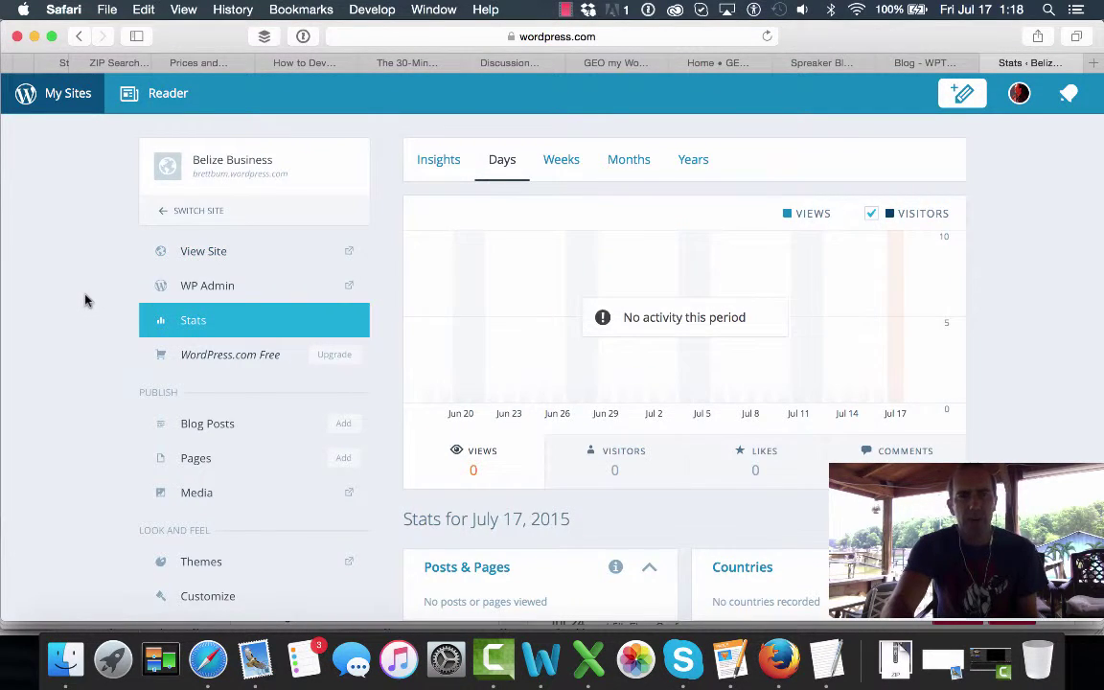
{"action": "scroll", "coordinate": [85, 301], "scroll_direction": "down", "scroll_amount": 5}
{"action": "scroll", "coordinate": [83, 298], "scroll_direction": "up", "scroll_amount": 10}
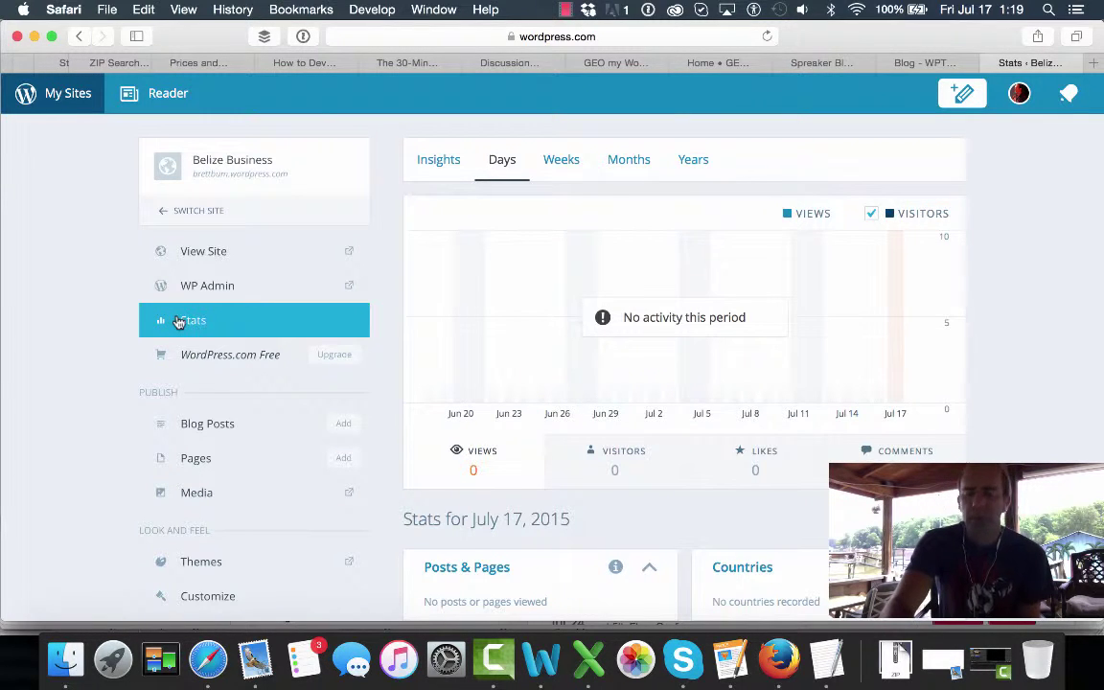
{"action": "scroll", "coordinate": [178, 323], "scroll_direction": "down", "scroll_amount": 5}
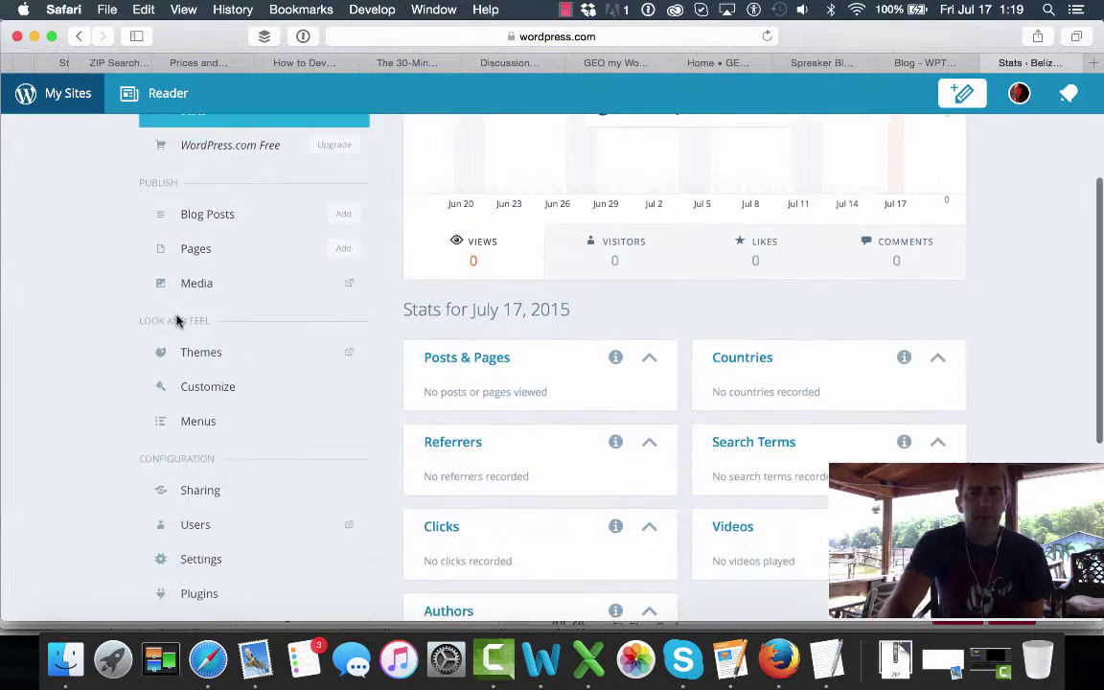
{"action": "scroll", "coordinate": [179, 323], "scroll_direction": "up", "scroll_amount": 5}
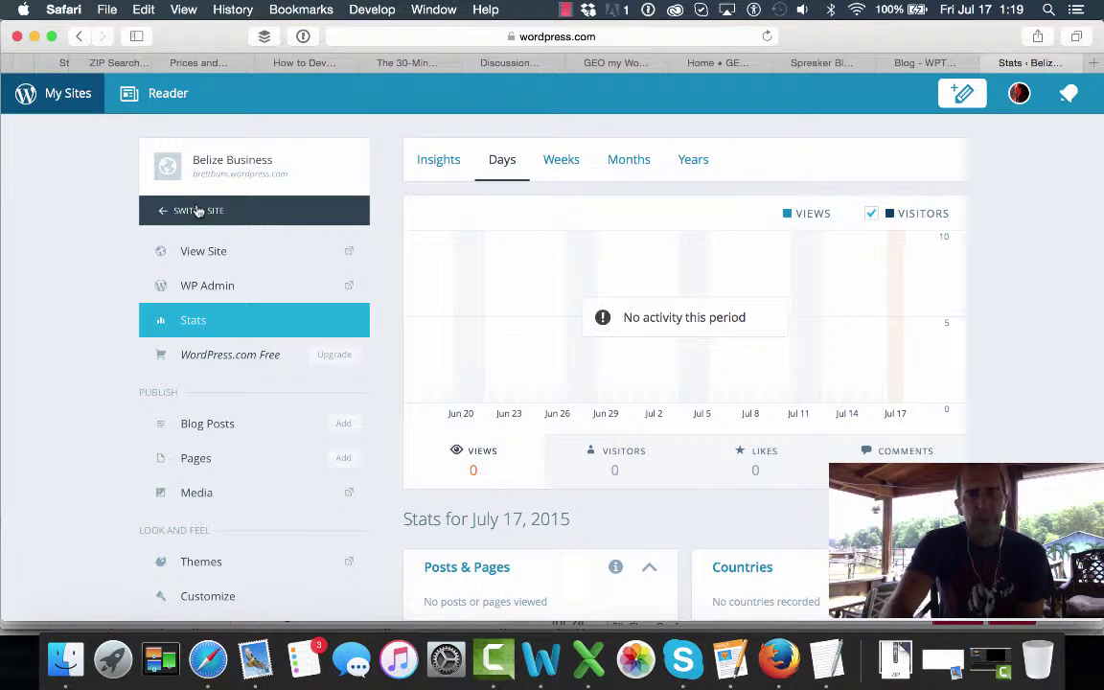
{"action": "left_click", "coordinate": [196, 210]}
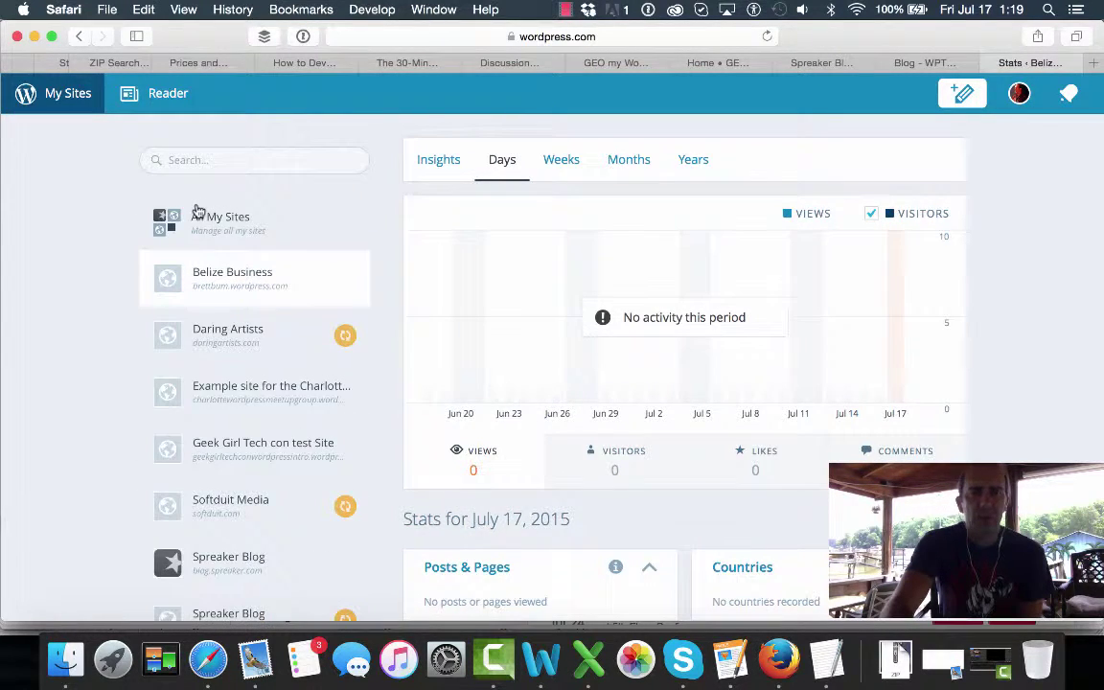
{"action": "scroll", "coordinate": [197, 210], "scroll_direction": "down", "scroll_amount": 8}
{"action": "scroll", "coordinate": [198, 210], "scroll_direction": "up", "scroll_amount": 8}
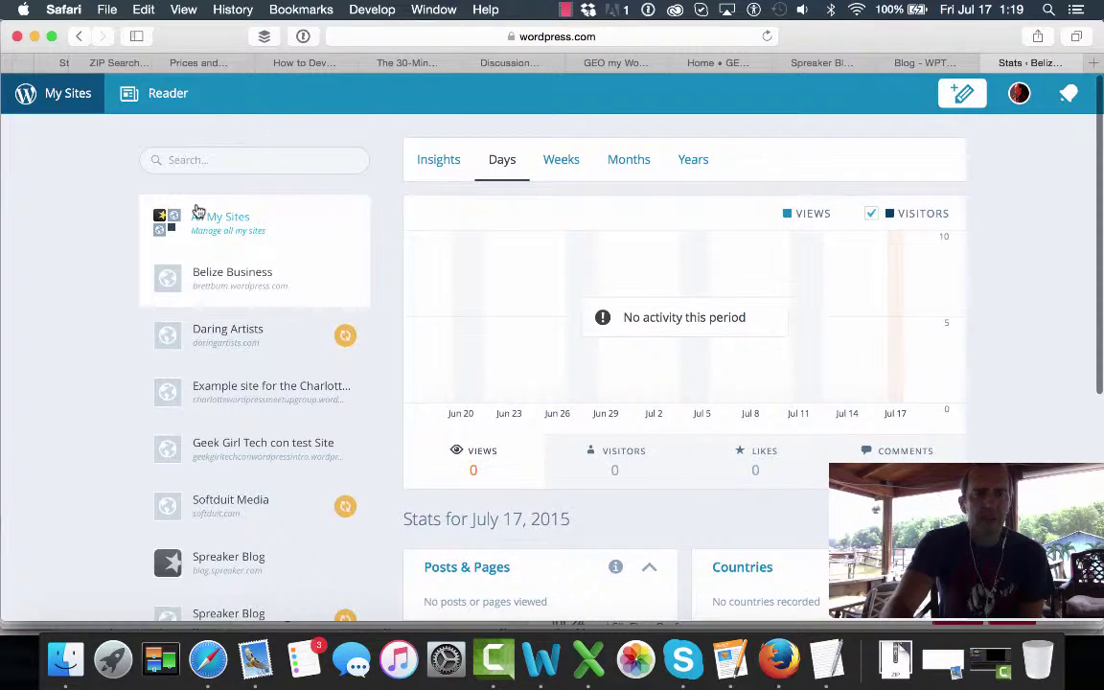
{"action": "left_click", "coordinate": [203, 269]}
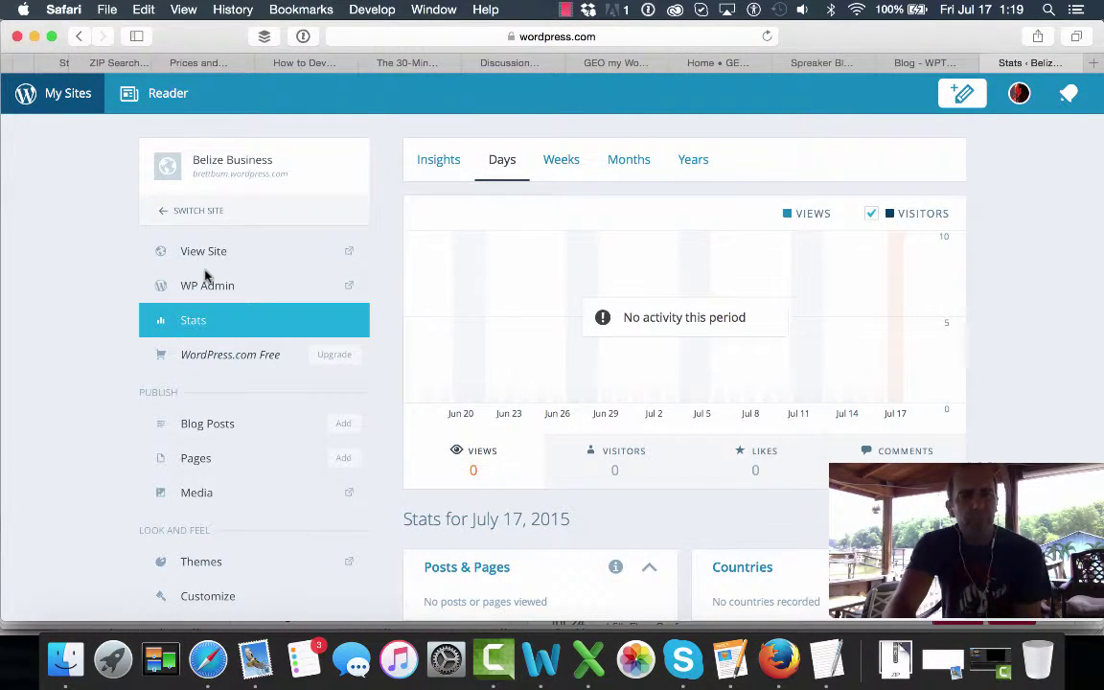
- Open the site's Domains page and review the suggested .com and .me domain names
{"action": "scroll", "coordinate": [204, 276], "scroll_direction": "down", "scroll_amount": 10}
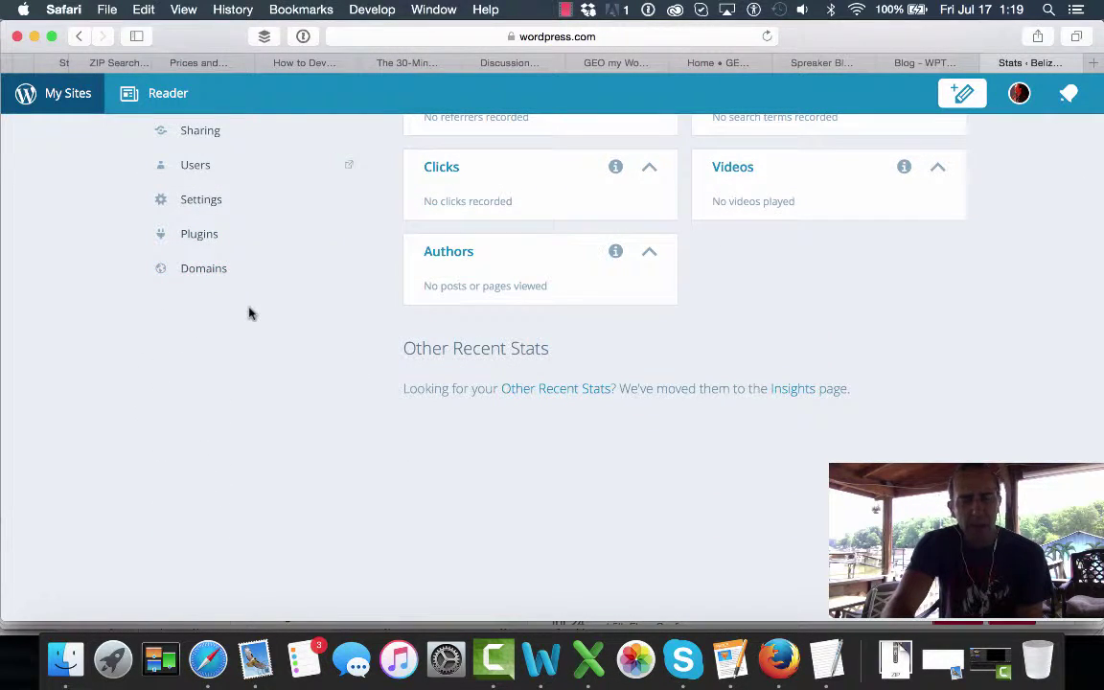
{"action": "left_click", "coordinate": [192, 274]}
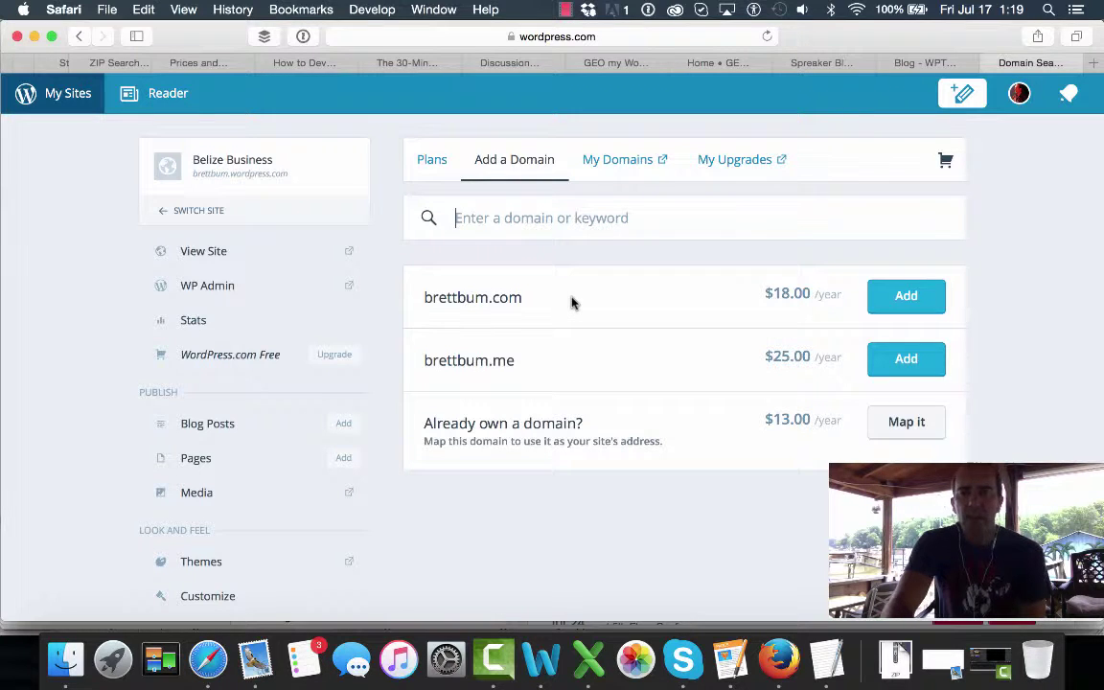
{"action": "left_click_drag", "start_coordinate": [523, 298], "coordinate": [424, 286]}
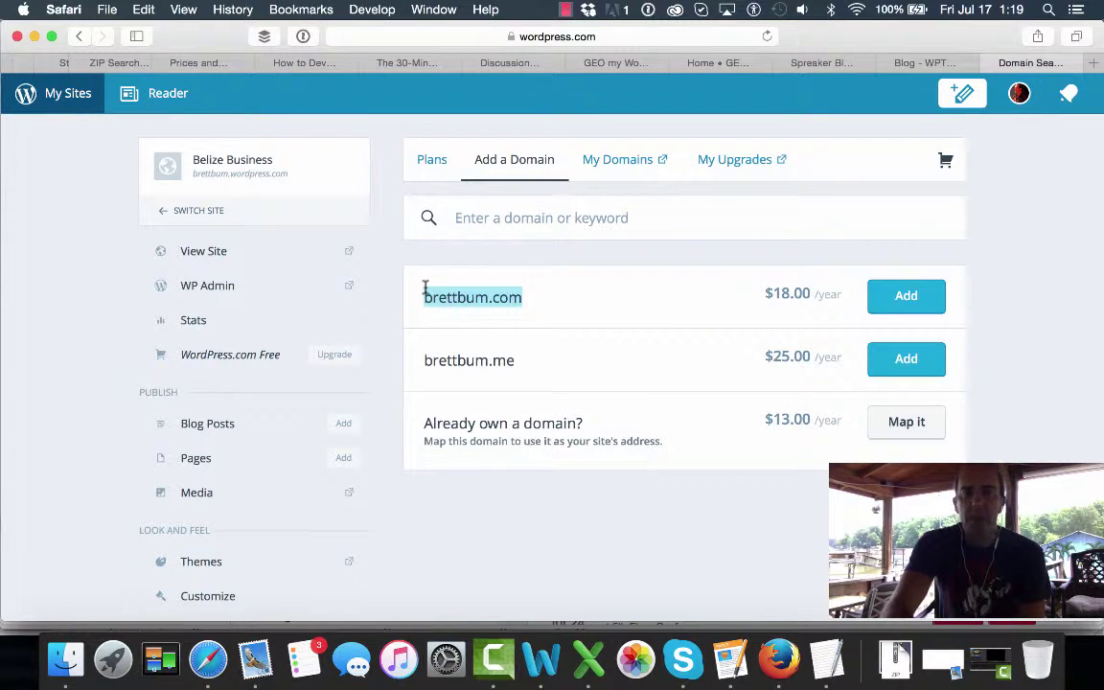
{"action": "left_click_drag", "start_coordinate": [524, 362], "coordinate": [415, 355]}
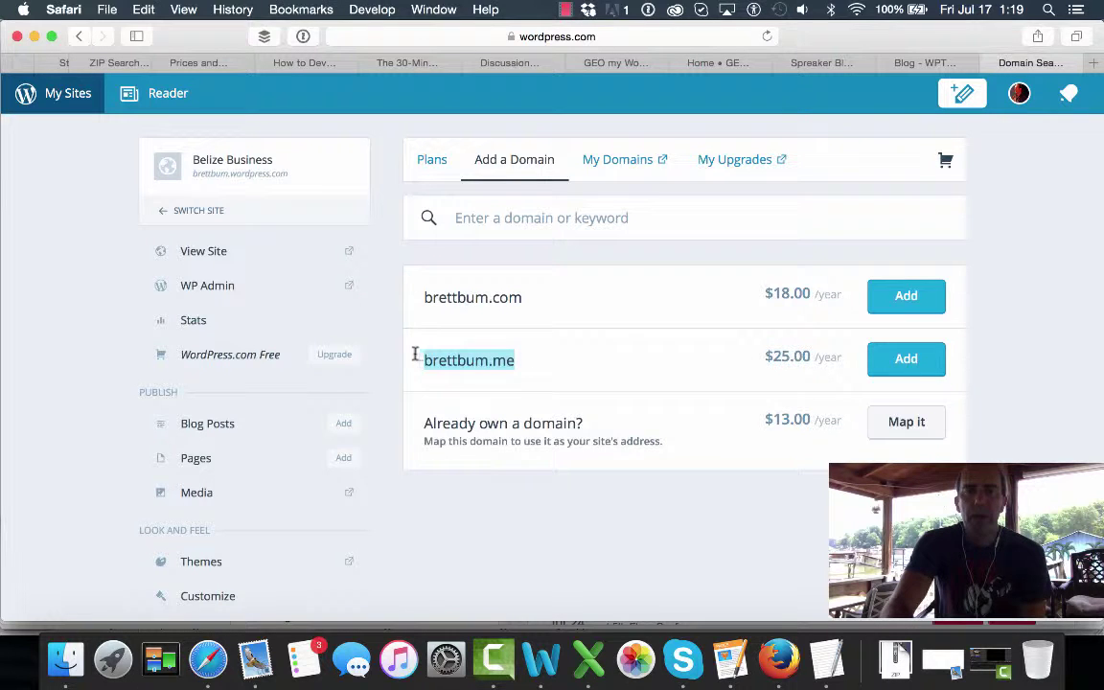
{"action": "left_click", "coordinate": [565, 307]}
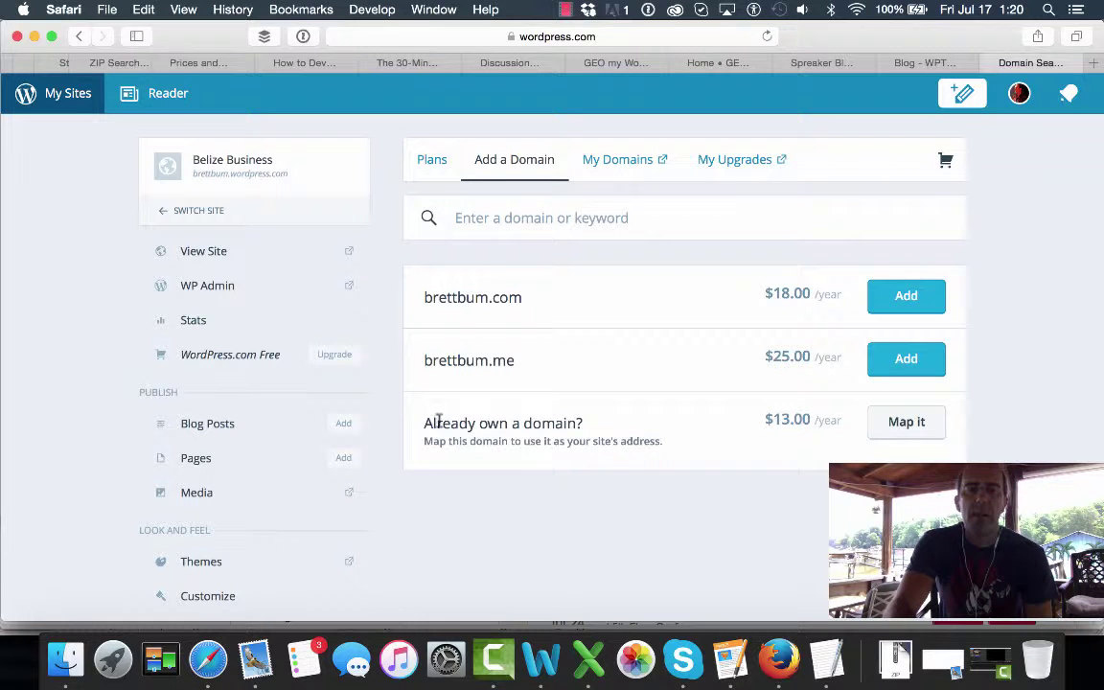
- Examine the option for mapping an already owned domain, including its description and yearly price
{"action": "scroll", "coordinate": [658, 412], "scroll_direction": "down", "scroll_amount": 2}
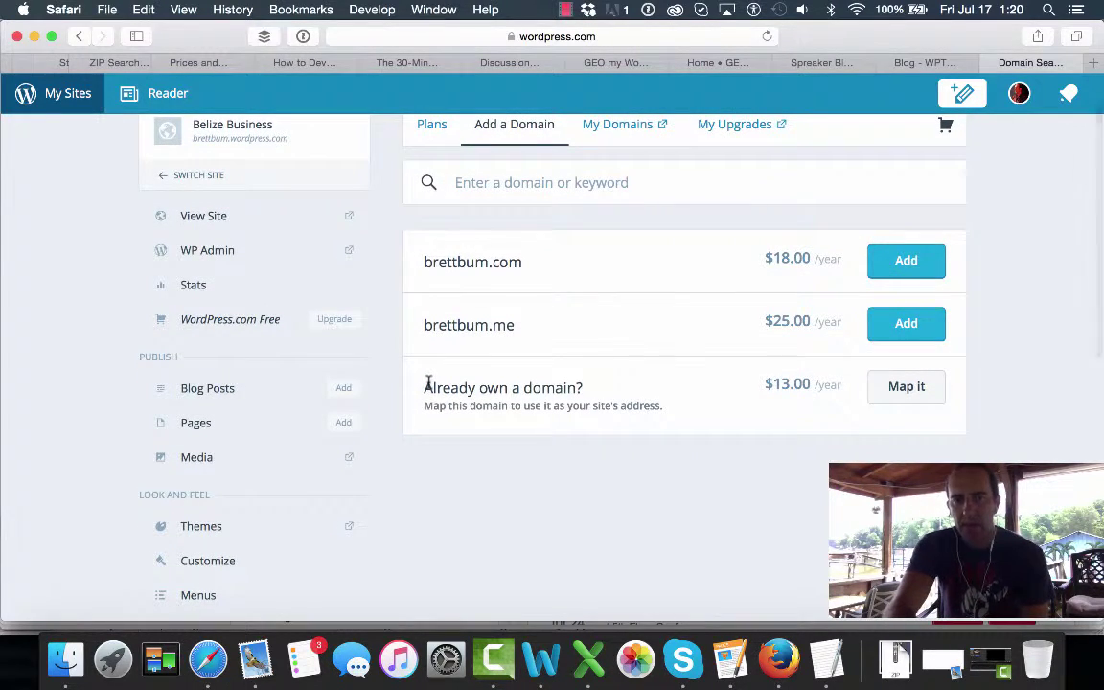
{"action": "left_click_drag", "start_coordinate": [418, 393], "coordinate": [610, 384]}
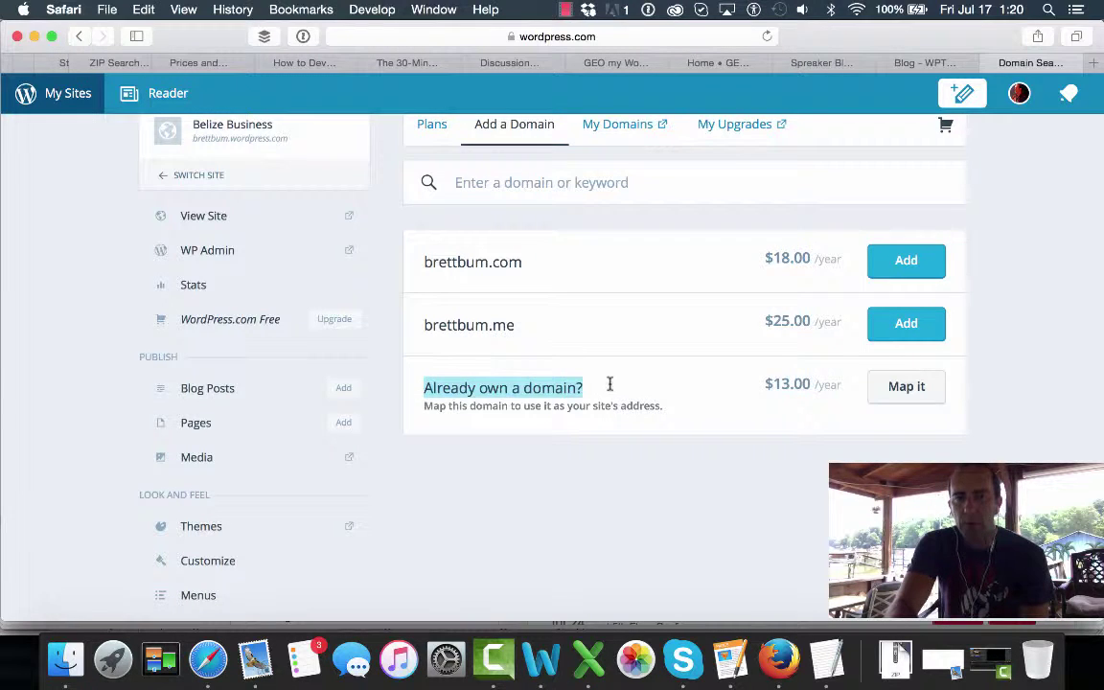
{"action": "left_click", "coordinate": [427, 407]}
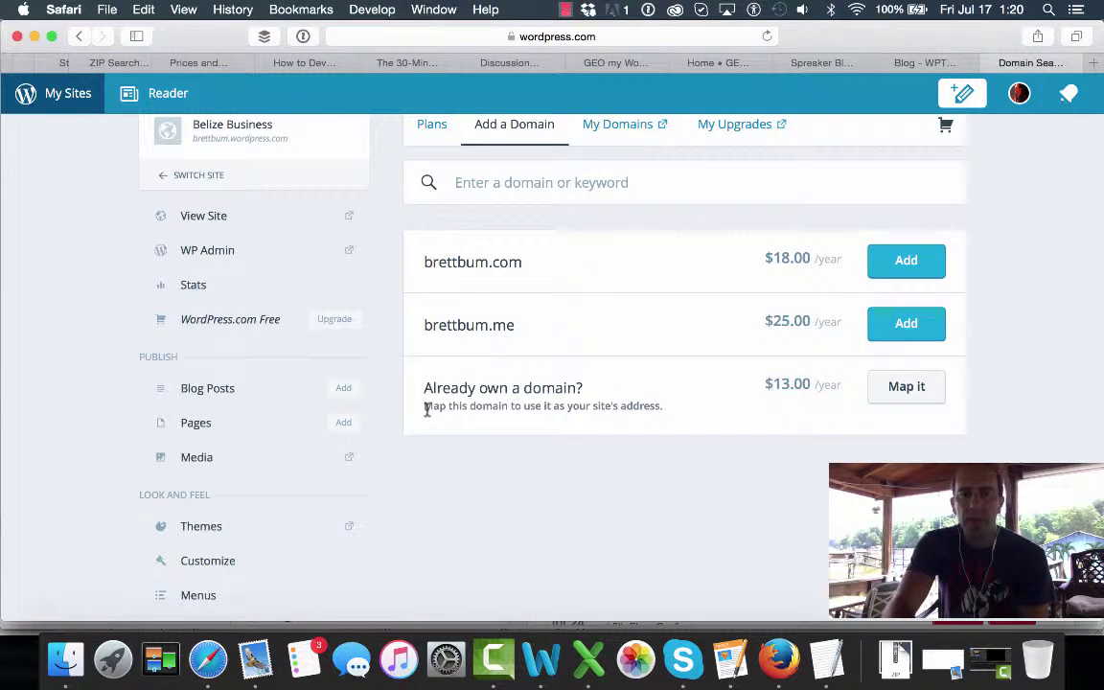
{"action": "left_click_drag", "start_coordinate": [736, 389], "coordinate": [626, 417]}
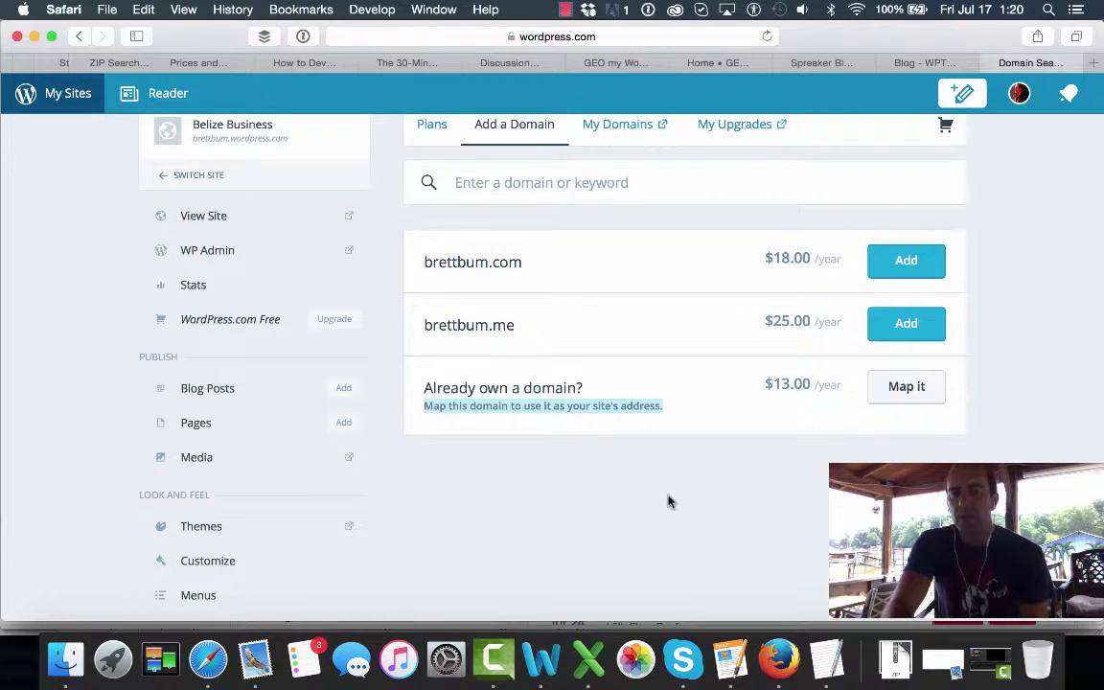
{"action": "left_click", "coordinate": [759, 400]}
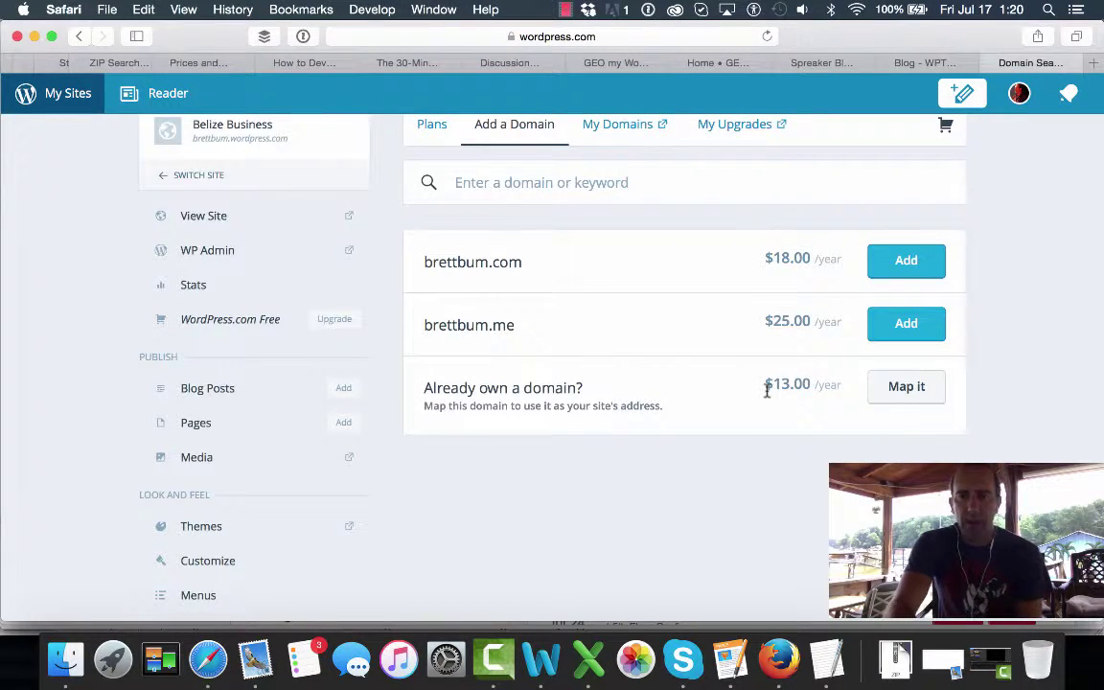
{"action": "scroll", "coordinate": [767, 390], "scroll_direction": "up", "scroll_amount": 2}
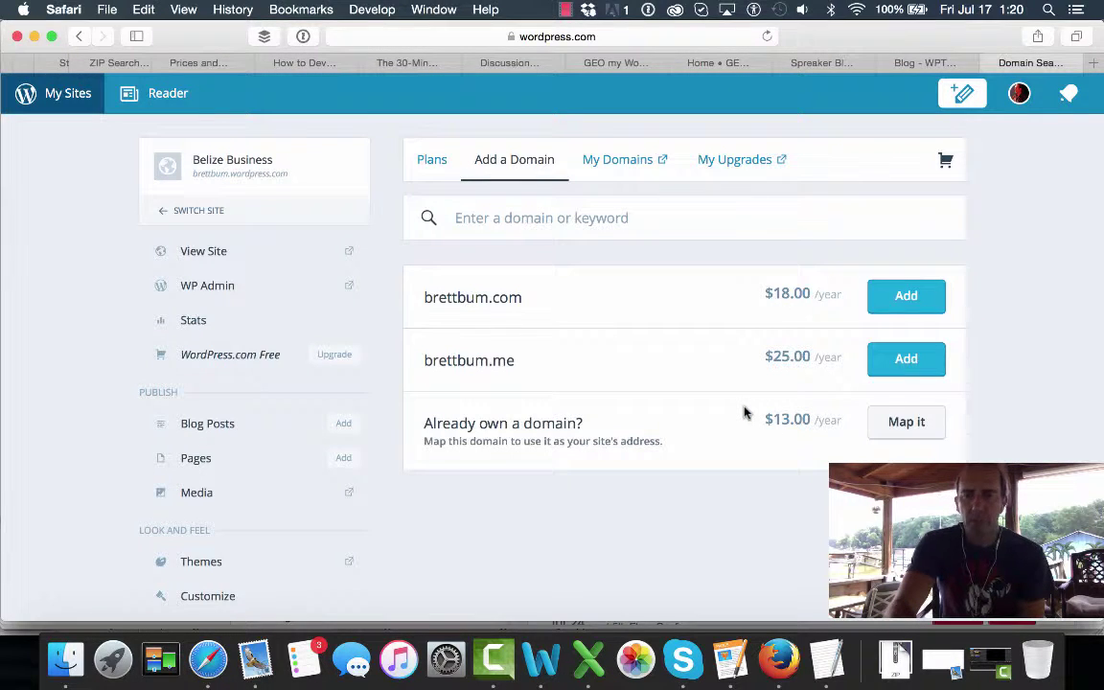
{"action": "left_click_drag", "start_coordinate": [760, 423], "coordinate": [823, 419]}
{"action": "left_click", "coordinate": [826, 441]}
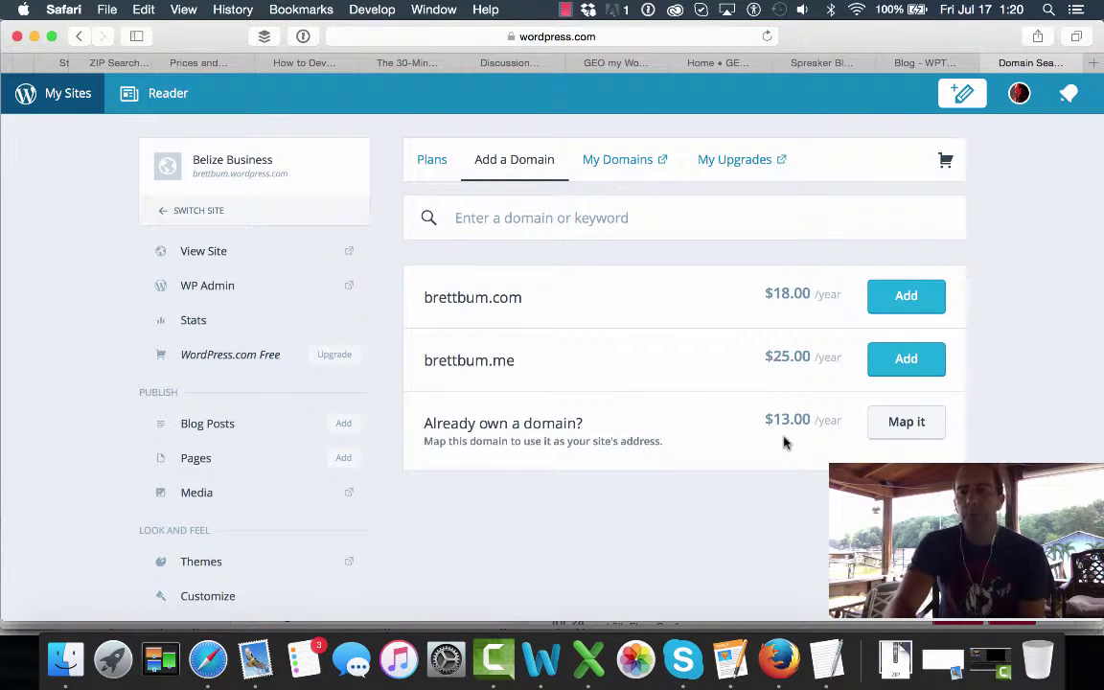
- Choose to map an already owned domain and add a mapping for test.com to the cart
{"action": "left_click", "coordinate": [907, 421]}
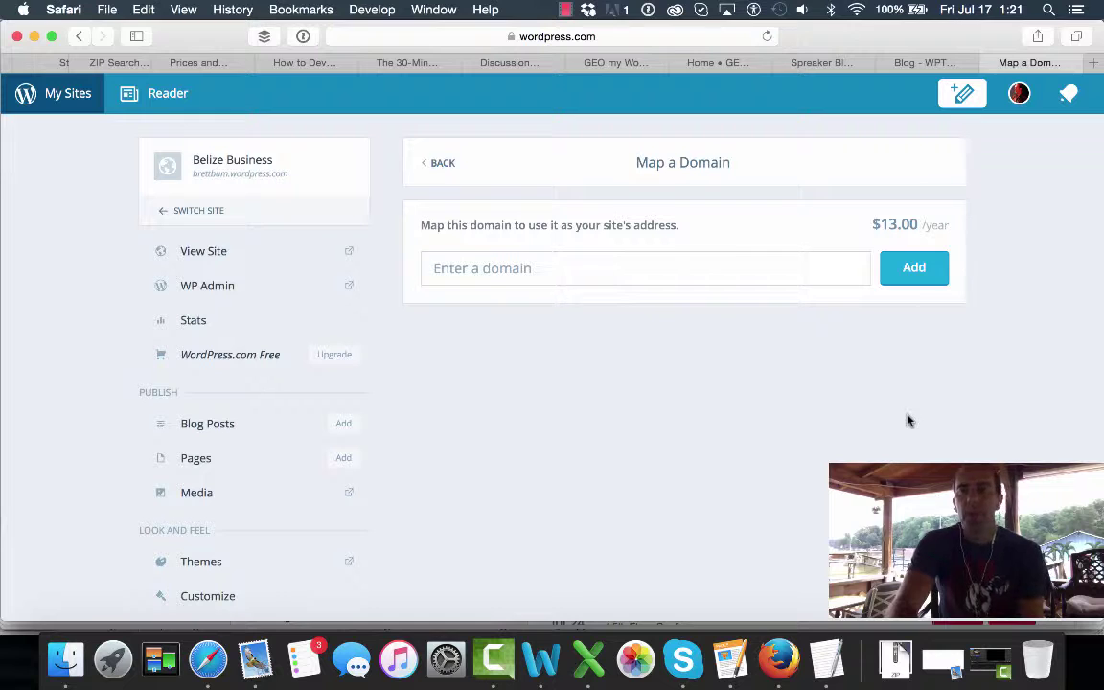
{"action": "left_click", "coordinate": [710, 269]}
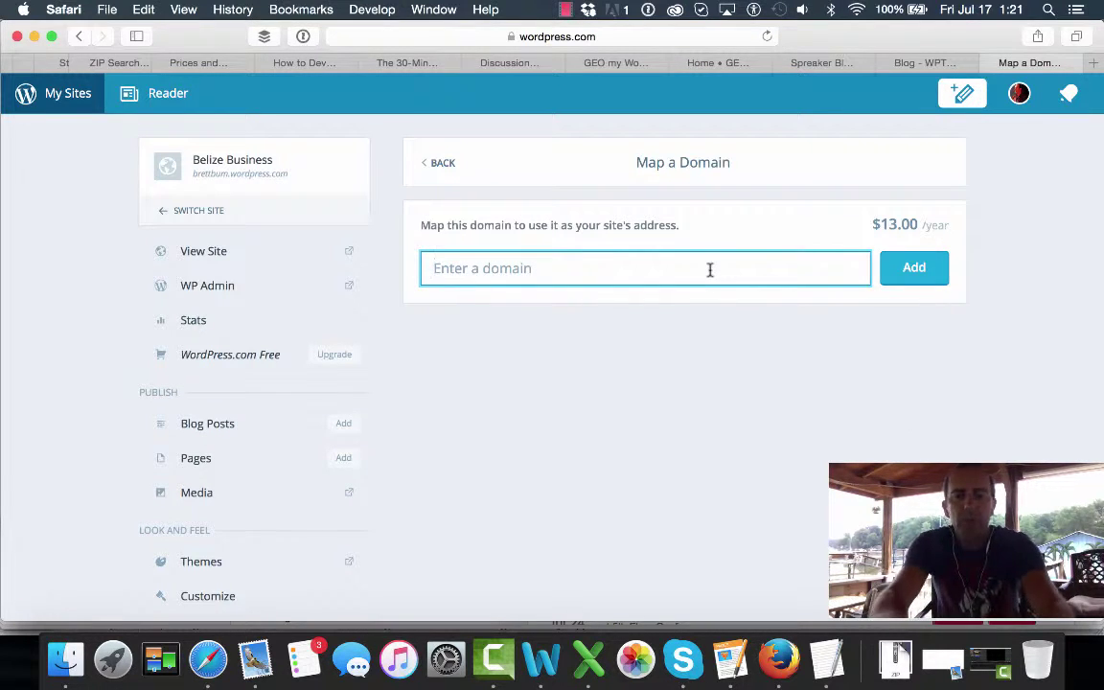
{"action": "type", "text": "test"}
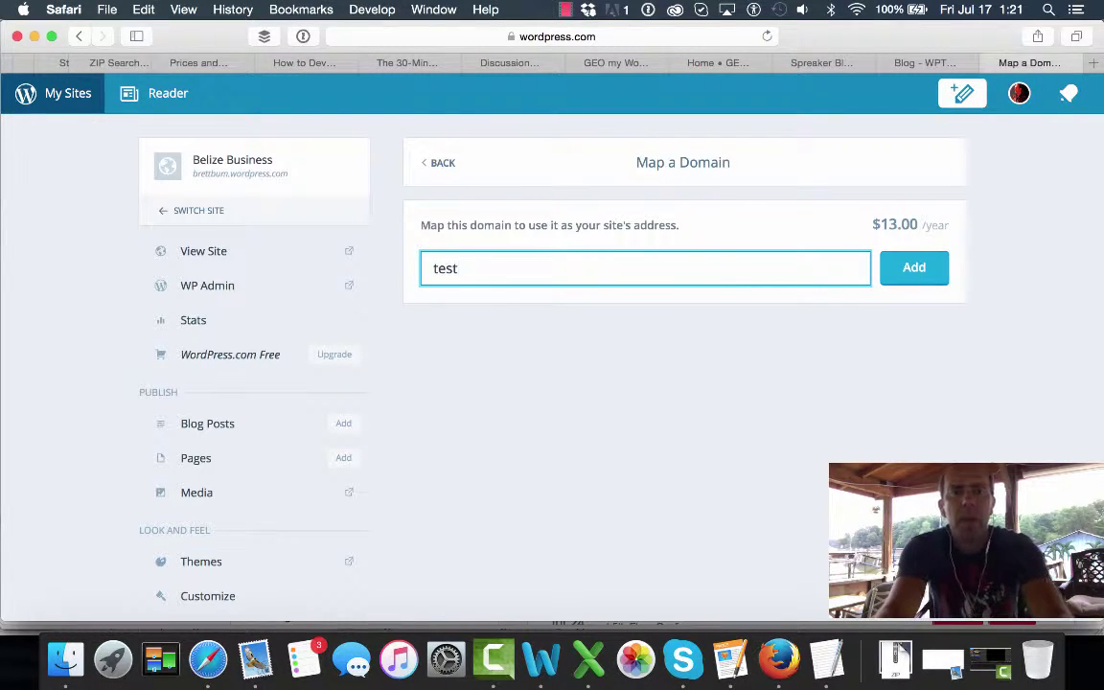
{"action": "type", "text": ".com"}
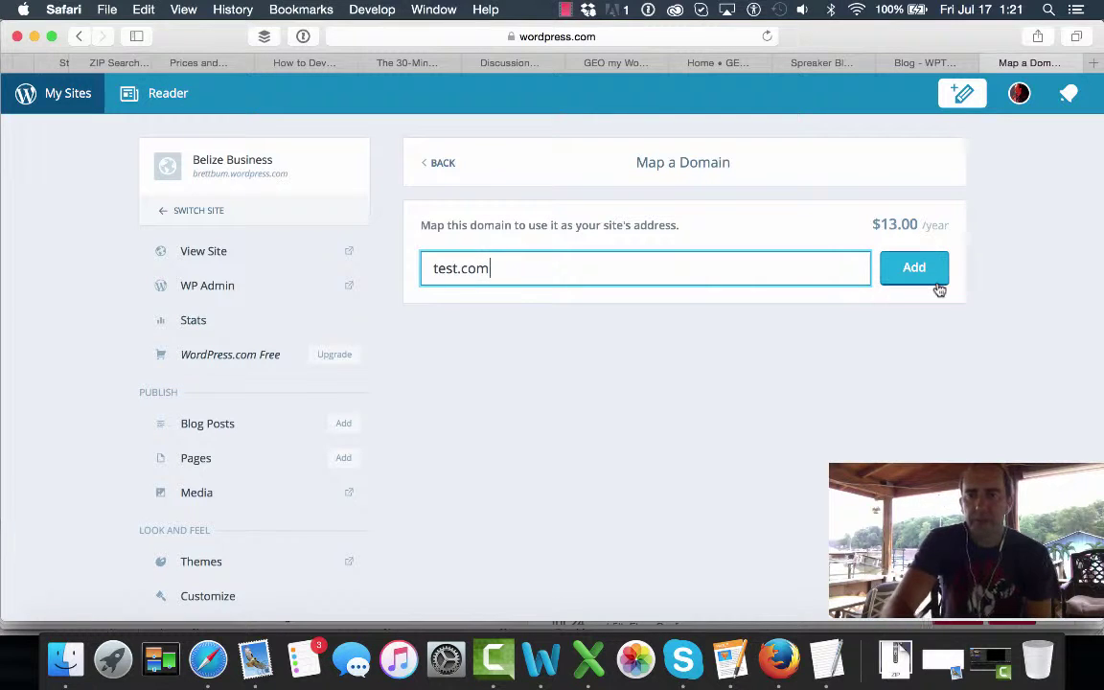
{"action": "left_click", "coordinate": [922, 270]}
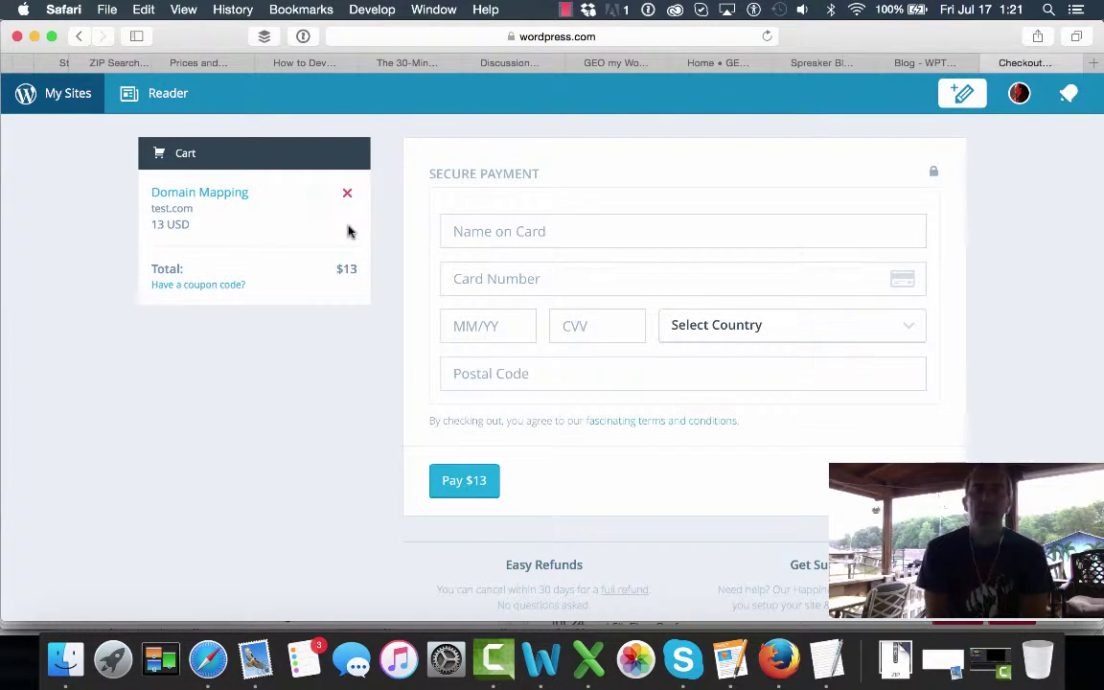
- Return to My Sites, copy the Belize Business site's web address and open it in a new browser tab
{"action": "left_click", "coordinate": [60, 96]}
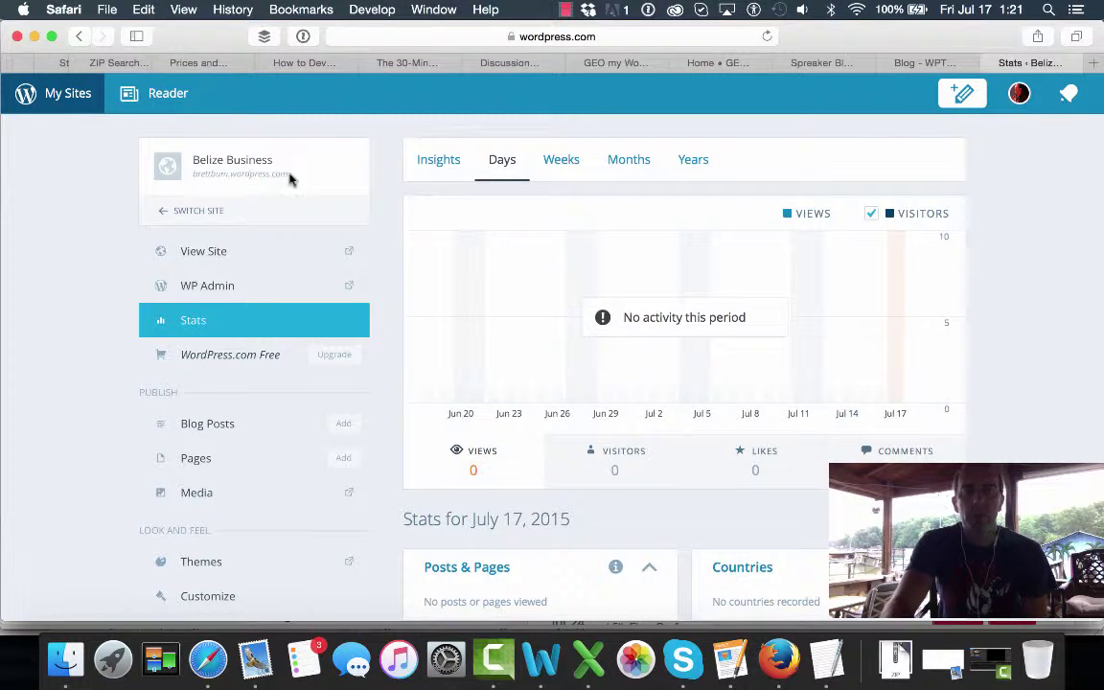
{"action": "left_click_drag", "start_coordinate": [289, 175], "coordinate": [191, 176]}
{"action": "key", "text": "super+c"}
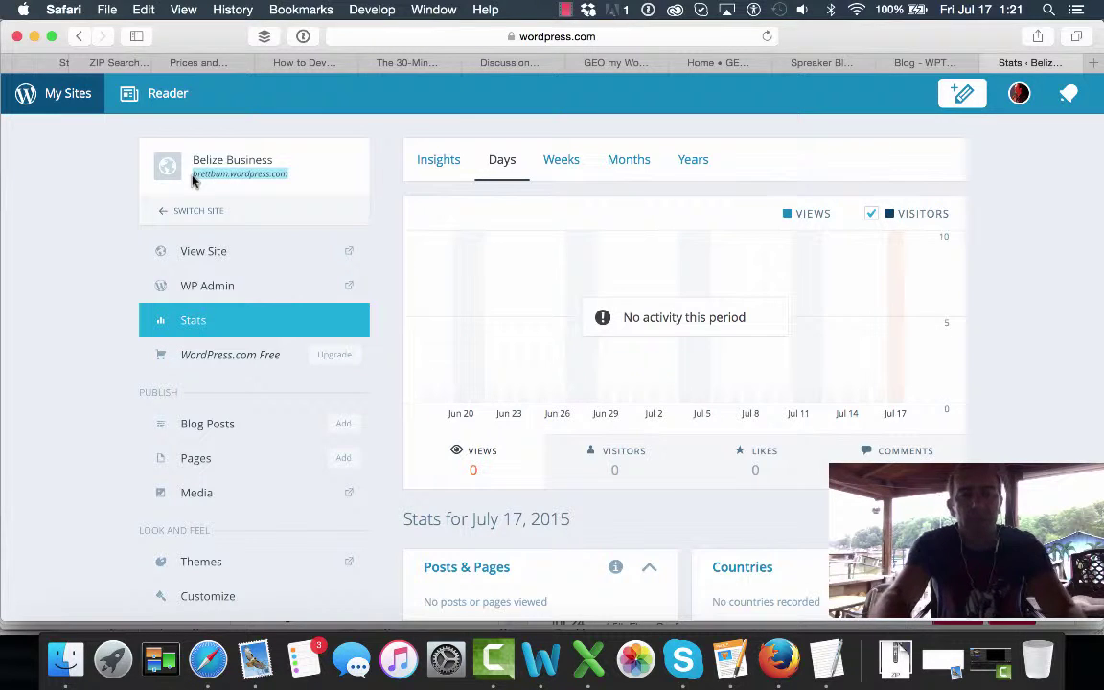
{"action": "key", "text": "super+t"}
{"action": "key", "text": "super+v"}
{"action": "key", "text": "Return"}
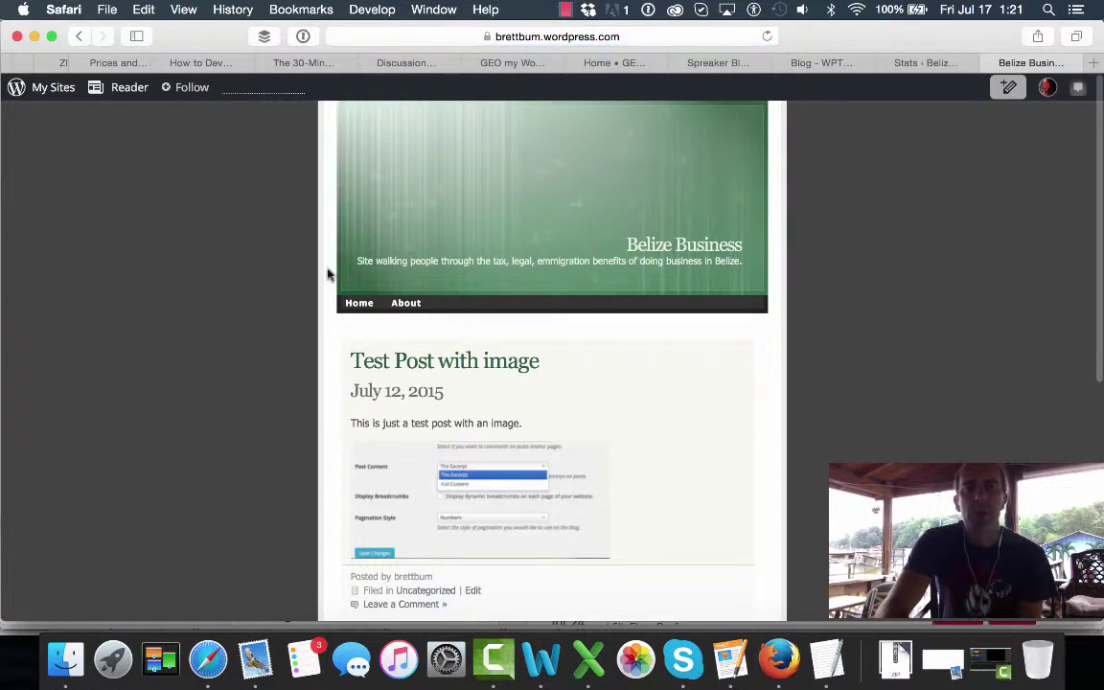
- Look through the blog's home page and open the post "Belize Business Blog has Moved to Softduit"
{"action": "scroll", "coordinate": [555, 373], "scroll_direction": "down", "scroll_amount": 5}
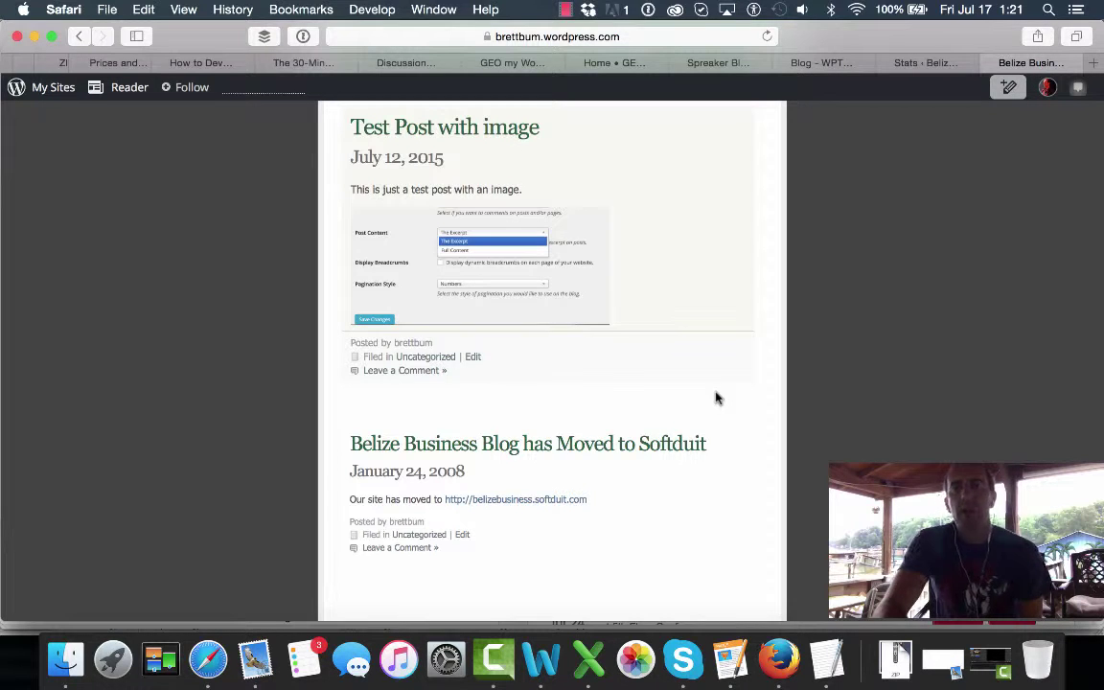
{"action": "scroll", "coordinate": [717, 399], "scroll_direction": "down", "scroll_amount": 3}
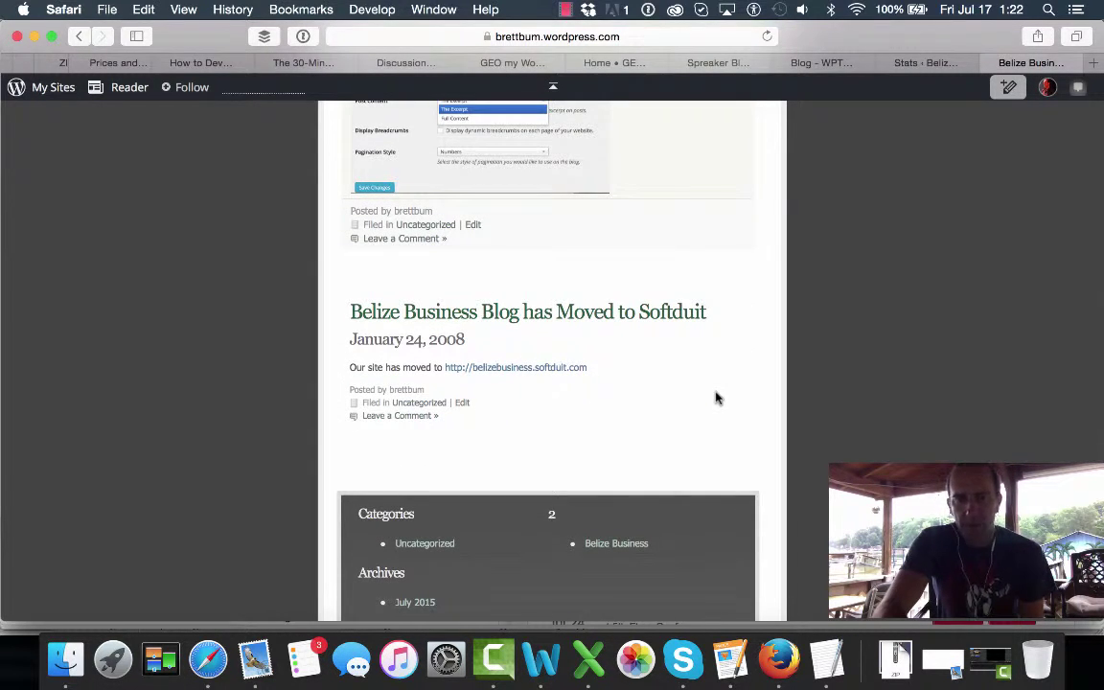
{"action": "scroll", "coordinate": [717, 397], "scroll_direction": "up", "scroll_amount": 2}
{"action": "scroll", "coordinate": [593, 405], "scroll_direction": "up", "scroll_amount": 5}
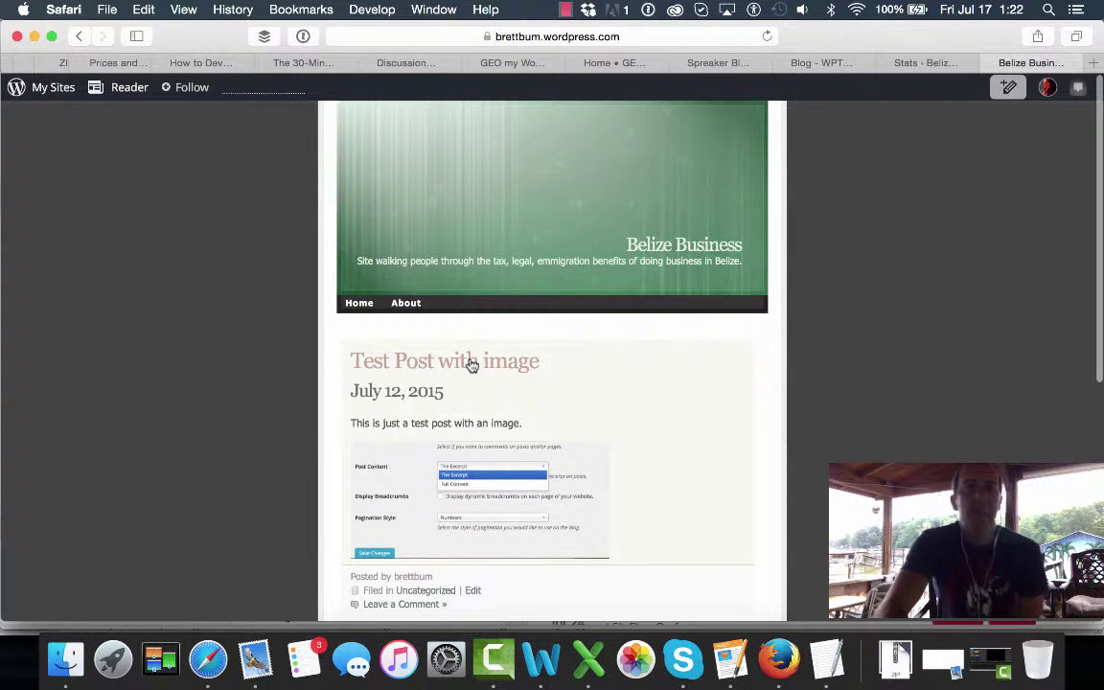
{"action": "scroll", "coordinate": [470, 364], "scroll_direction": "down", "scroll_amount": 8}
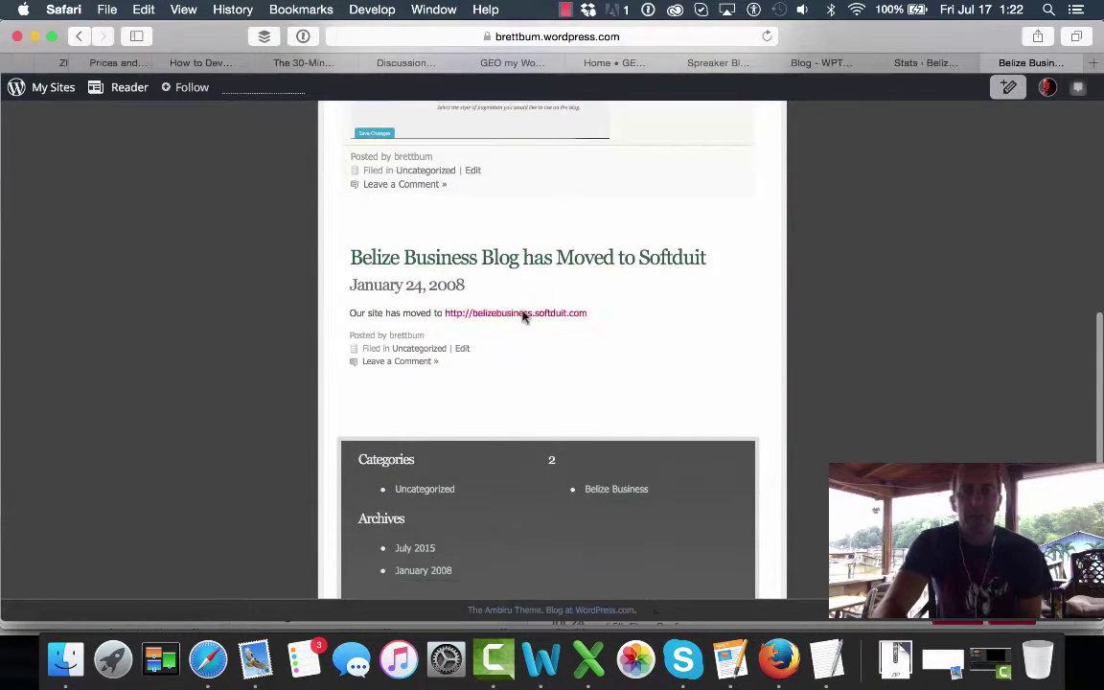
{"action": "left_click", "coordinate": [578, 267]}
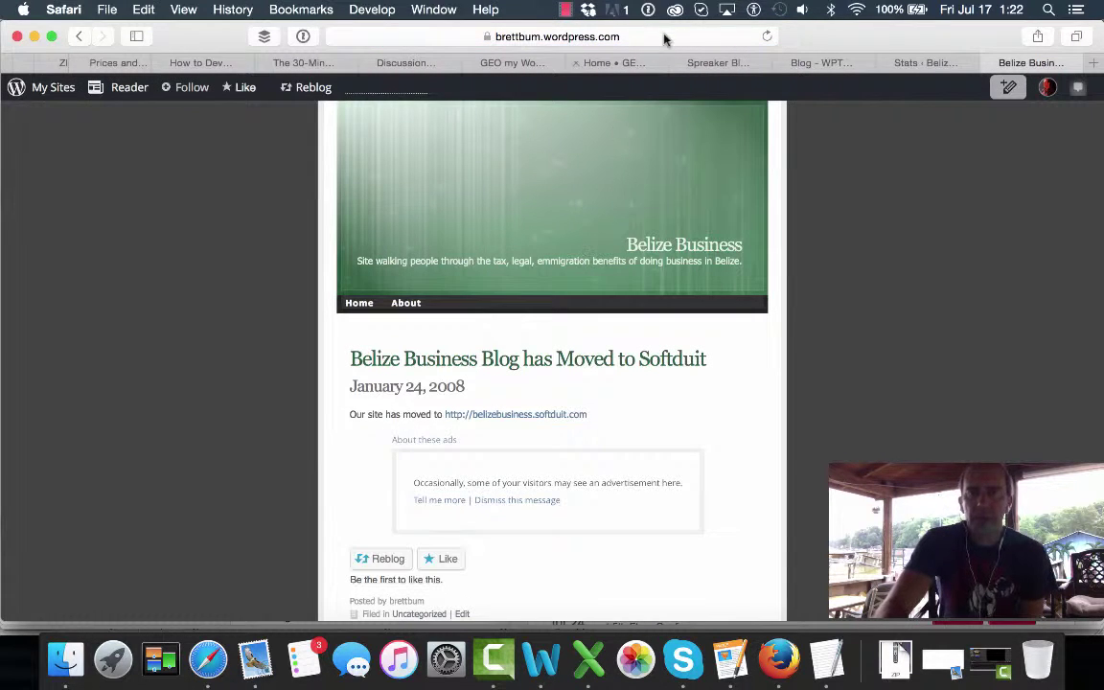
- Examine the post's full web address from its domain through the date folders to the end of the post title
{"action": "left_click", "coordinate": [671, 37]}
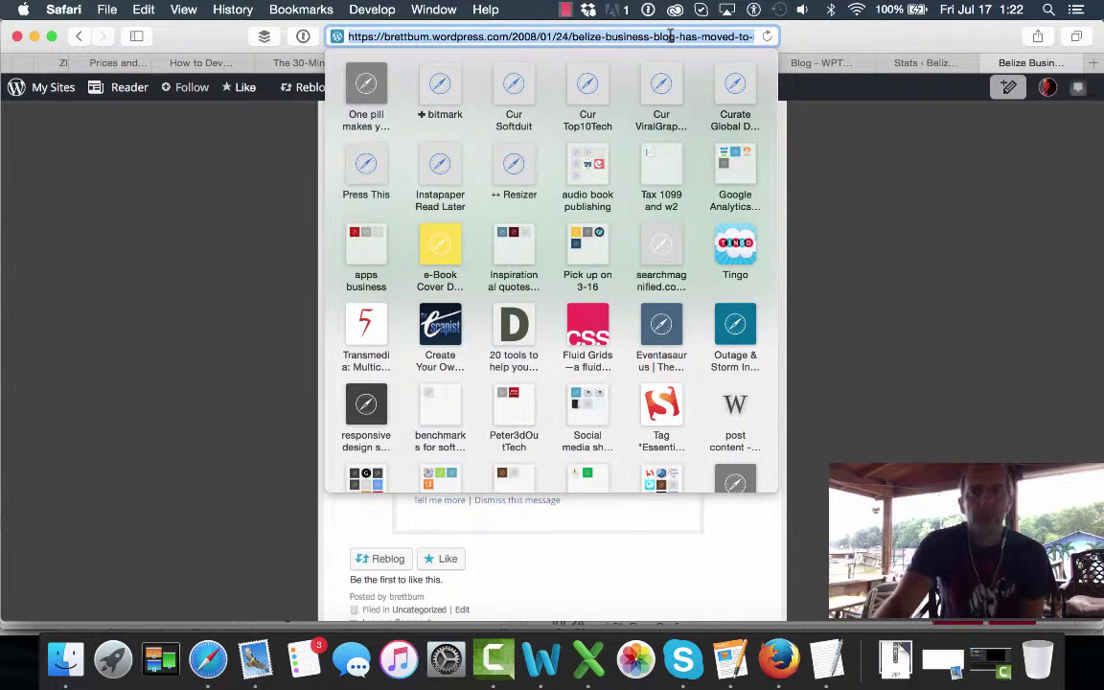
{"action": "left_click", "coordinate": [375, 36]}
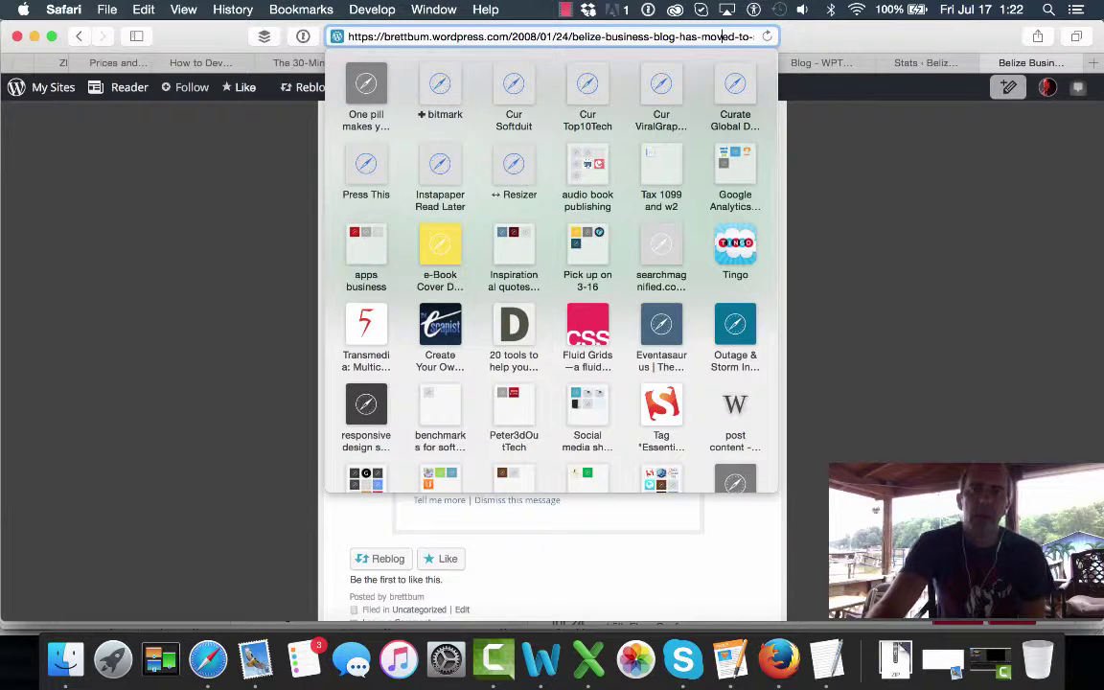
{"action": "key", "text": "Right"}
{"action": "key", "text": "Right"}
{"action": "key", "text": "Right"}
{"action": "key", "text": "Right"}
{"action": "key", "text": "Right"}
{"action": "key", "text": "Right"}
{"action": "key", "text": "Right"}
{"action": "key", "text": "Right"}
{"action": "key", "text": "Right"}
{"action": "key", "text": "Right"}
{"action": "key", "text": "Right"}
{"action": "key", "text": "Right"}
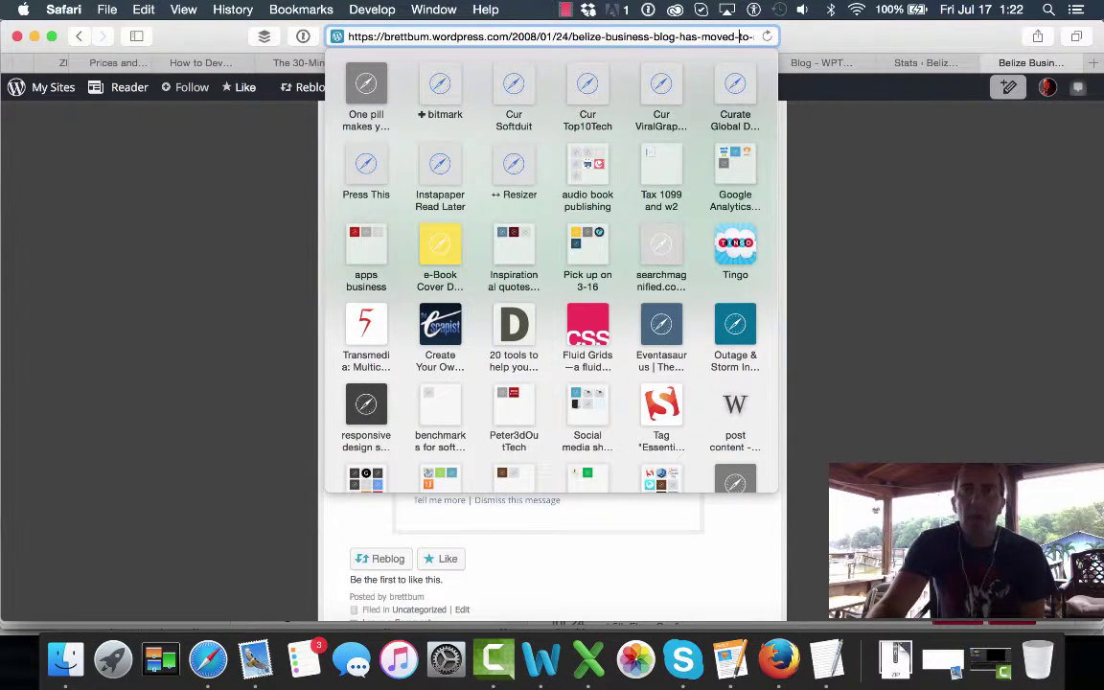
{"action": "key", "text": "Right"}
{"action": "key", "text": "Right"}
{"action": "key", "text": "Right"}
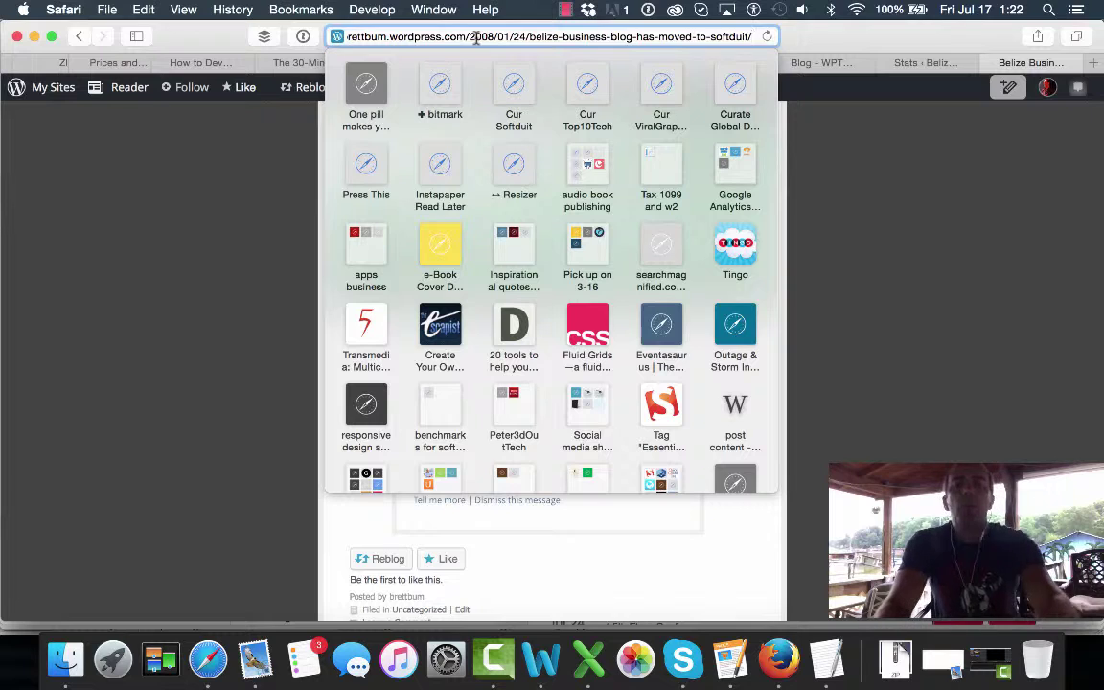
{"action": "key", "text": "Left"}
{"action": "key", "text": "Left"}
{"action": "key", "text": "Left"}
{"action": "key", "text": "Left"}
{"action": "key", "text": "Left"}
{"action": "key", "text": "Left"}
{"action": "key", "text": "Left"}
{"action": "key", "text": "Left"}
{"action": "key", "text": "Left"}
{"action": "key", "text": "Left"}
{"action": "key", "text": "Left"}
{"action": "key", "text": "Left"}
{"action": "key", "text": "Left"}
{"action": "key", "text": "Left"}
{"action": "key", "text": "Left"}
{"action": "key", "text": "Left"}
{"action": "key", "text": "Left"}
{"action": "key", "text": "Left"}
{"action": "key", "text": "Left"}
{"action": "key", "text": "Left"}
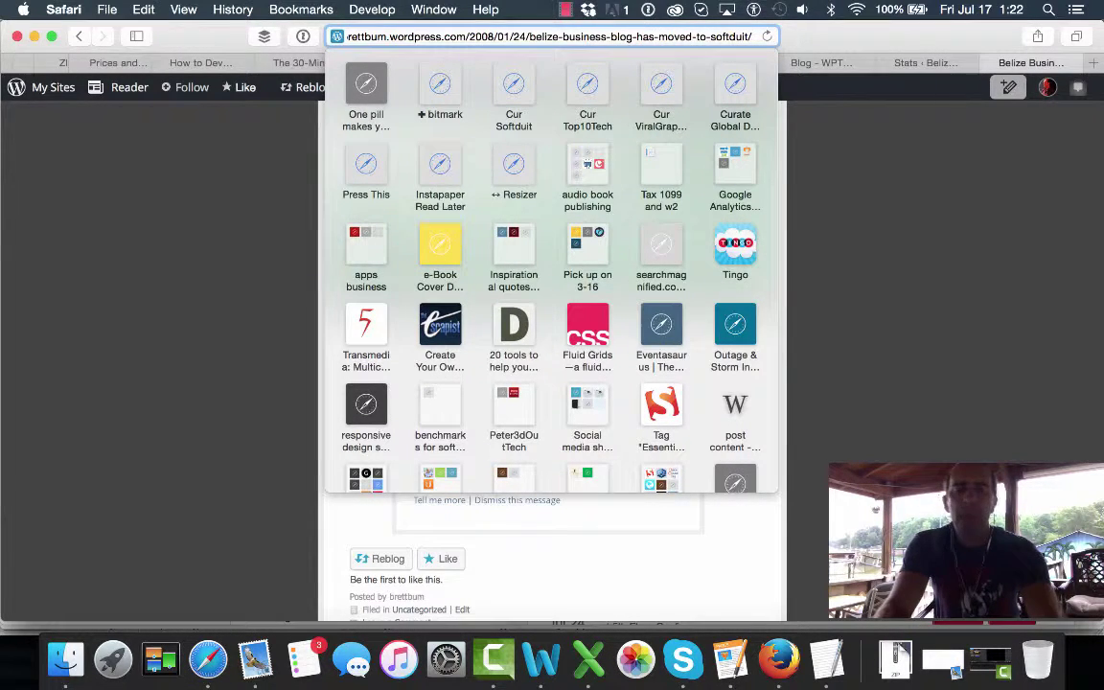
- Replace the WordPress.com domain in the post's web address with test.com, keeping the date and post title path
{"action": "key", "text": "super+Left"}
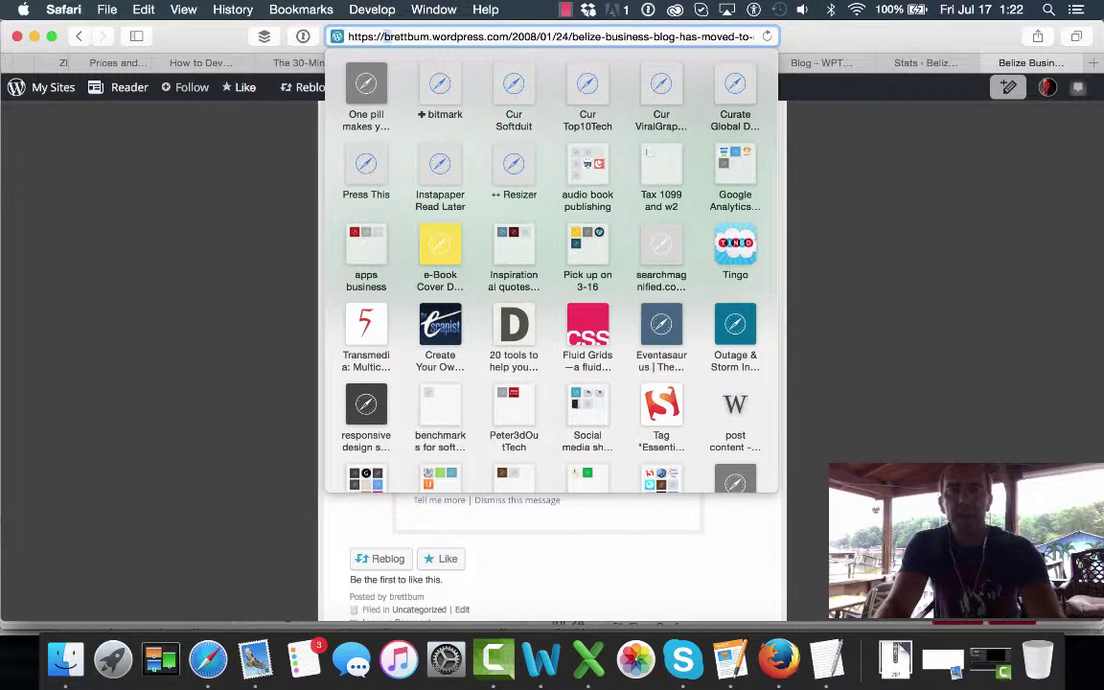
{"action": "double_click", "coordinate": [393, 37]}
{"action": "left_click_drag", "start_coordinate": [393, 36], "coordinate": [494, 37]}
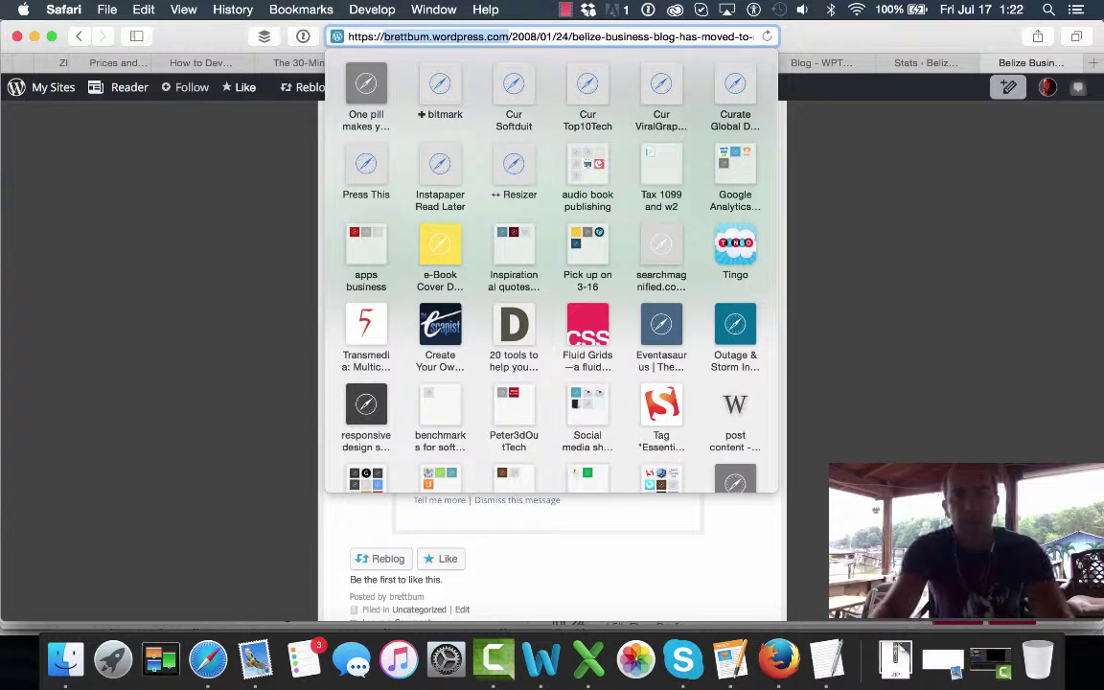
{"action": "type", "text": "test.com/"}
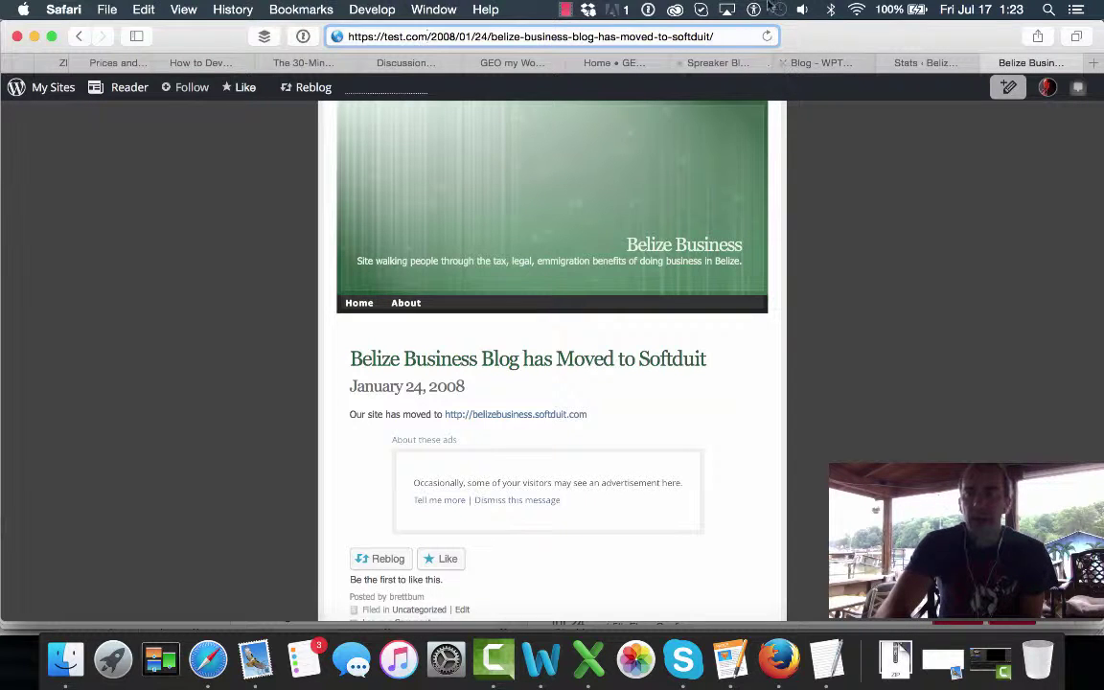
- Open the Belize Business site's domain options, view the form for mapping an owned domain, and return to the domain search
{"action": "left_click", "coordinate": [920, 62]}
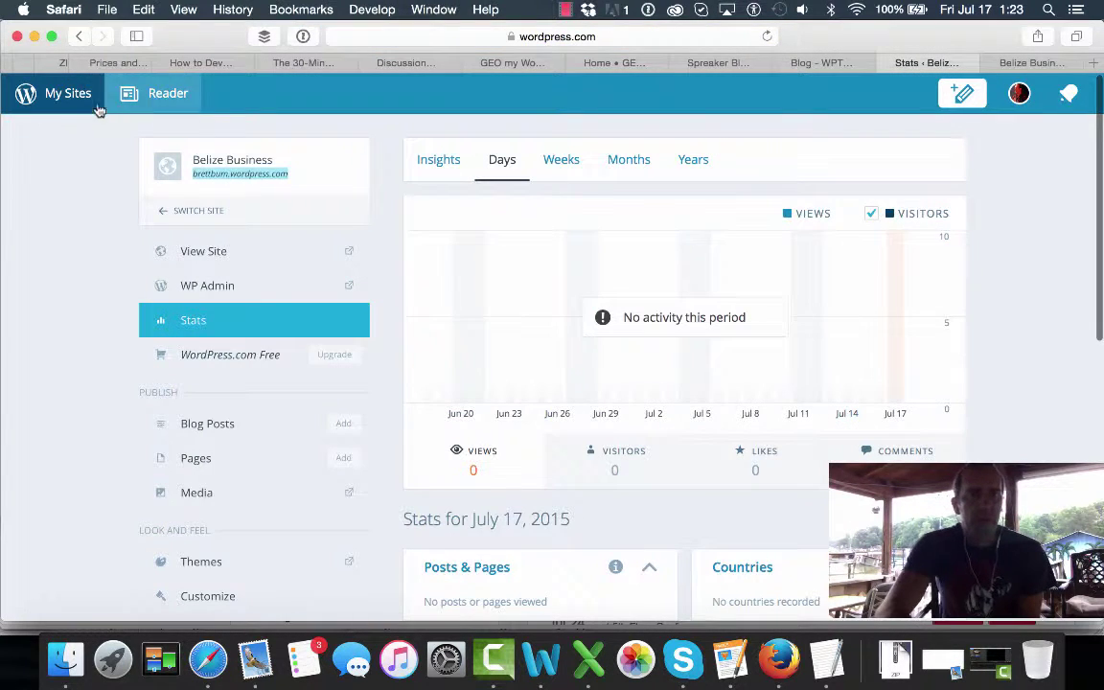
{"action": "scroll", "coordinate": [108, 231], "scroll_direction": "down", "scroll_amount": 10}
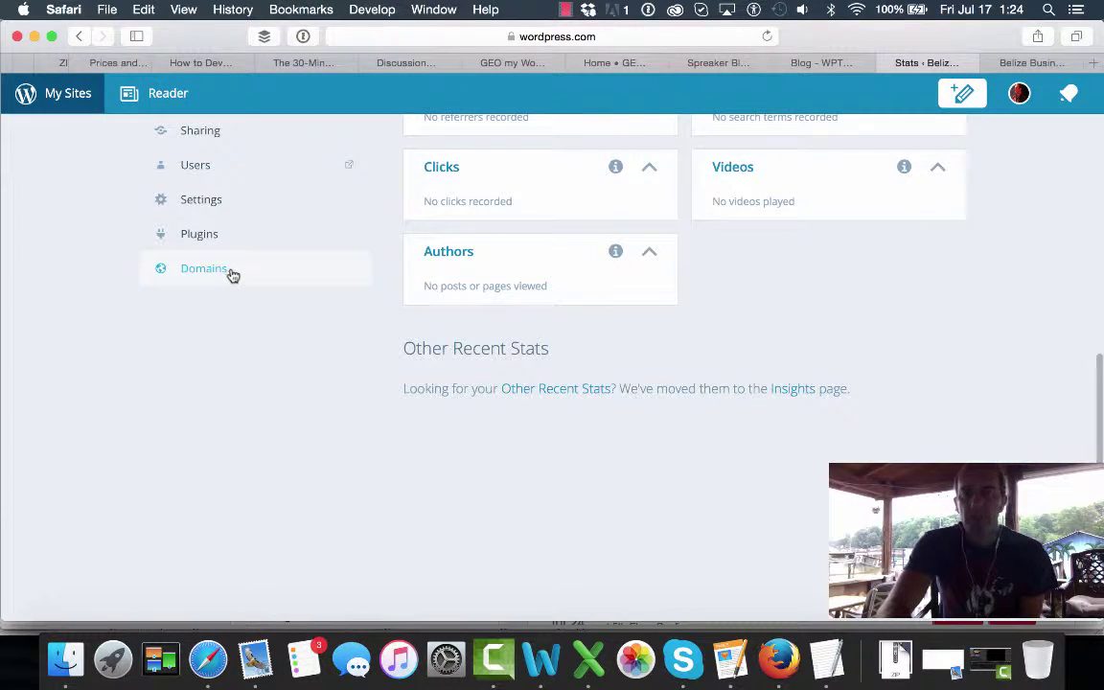
{"action": "left_click", "coordinate": [231, 273]}
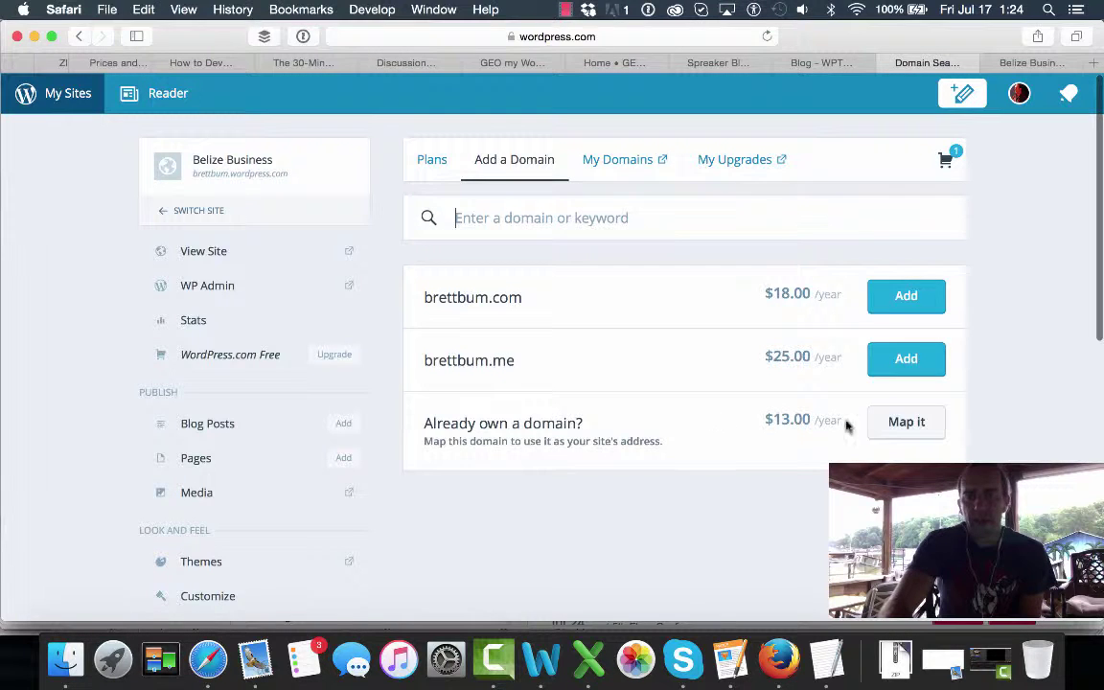
{"action": "left_click", "coordinate": [912, 427]}
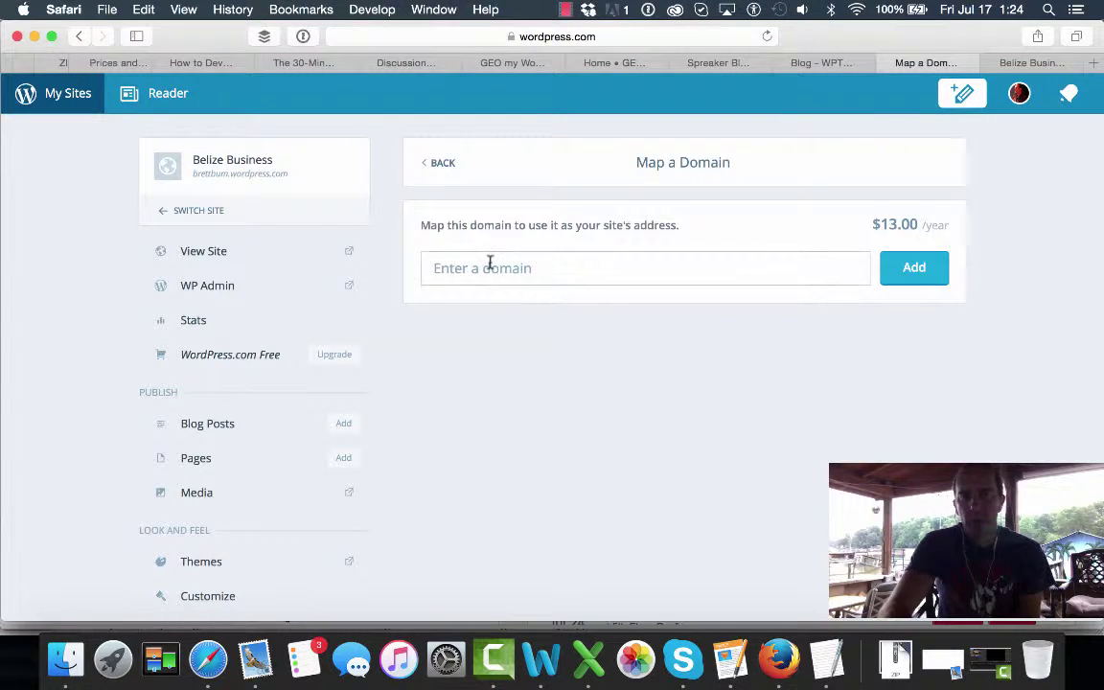
{"action": "left_click", "coordinate": [78, 36]}
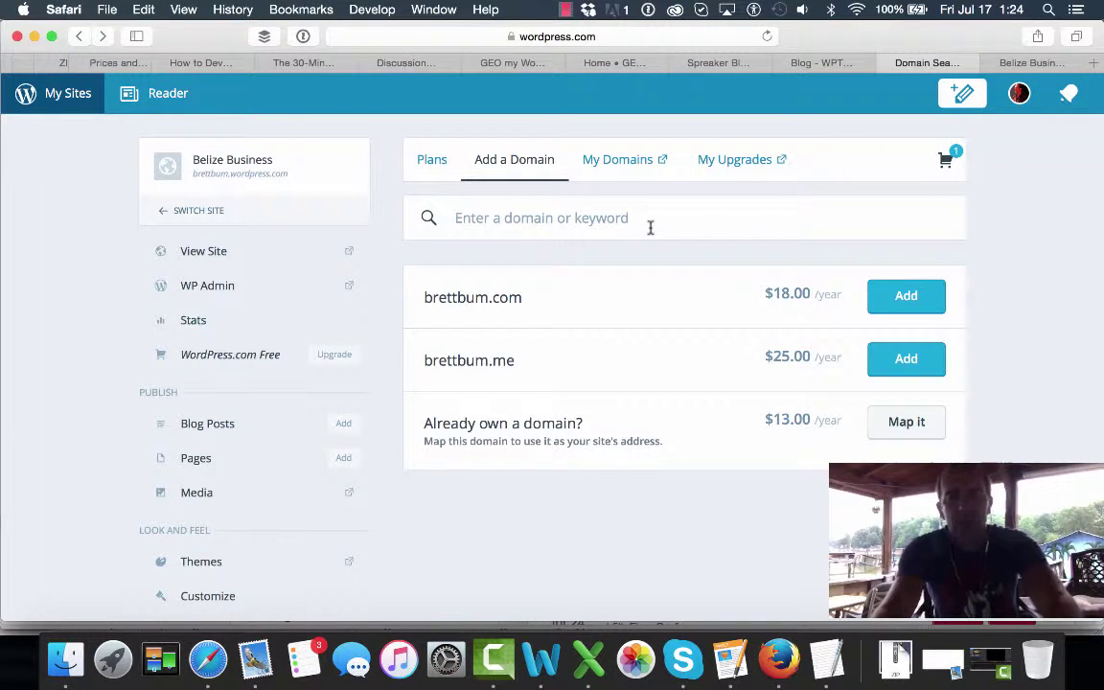
- Search for the new domain mygreatnewdomainname.com
{"action": "type", "text": "my gr"}
{"action": "key", "text": "BackSpace"}
{"action": "key", "text": "BackSpace"}
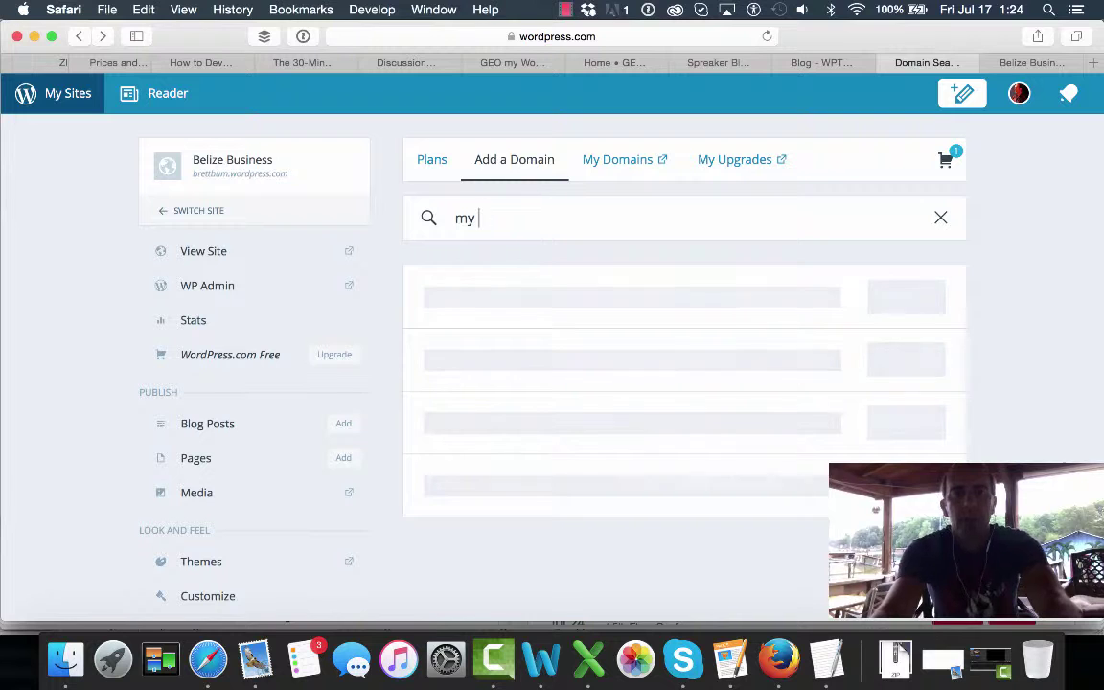
{"action": "key", "text": "BackSpace"}
{"action": "type", "text": "greatnew"}
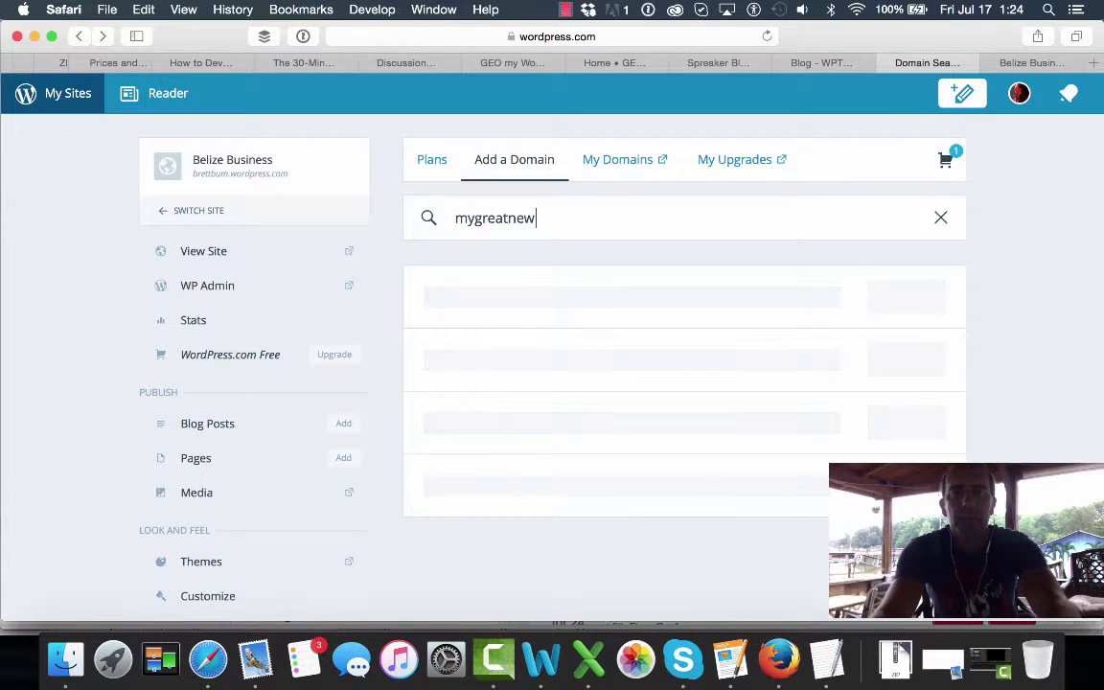
{"action": "type", "text": "domainname"}
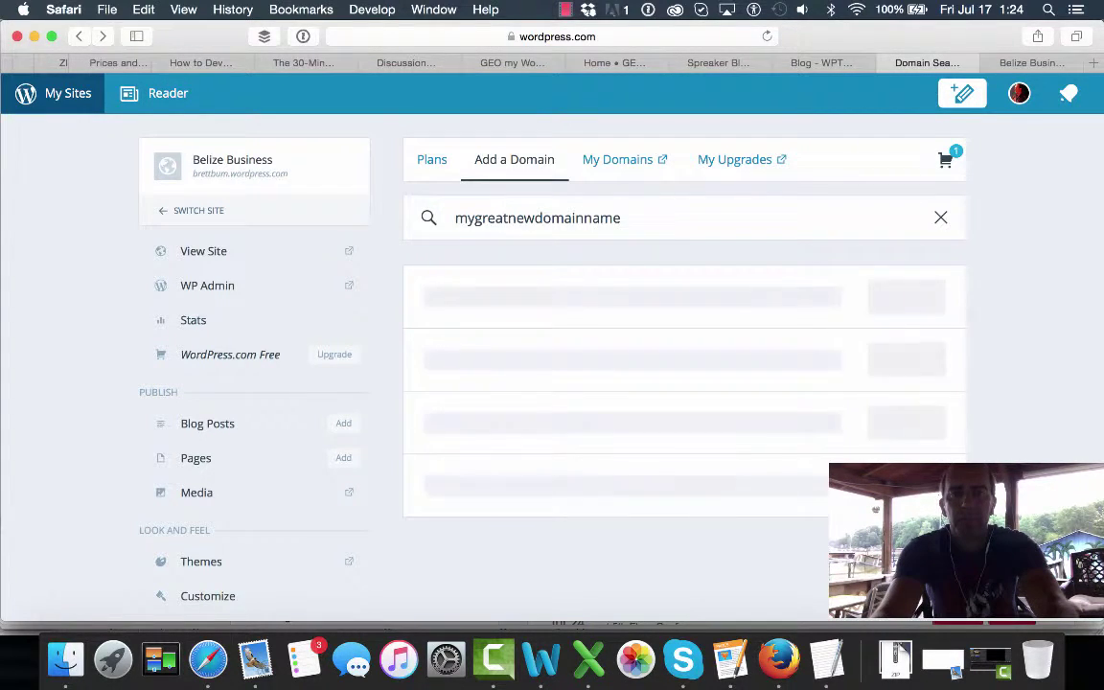
{"action": "type", "text": ".com"}
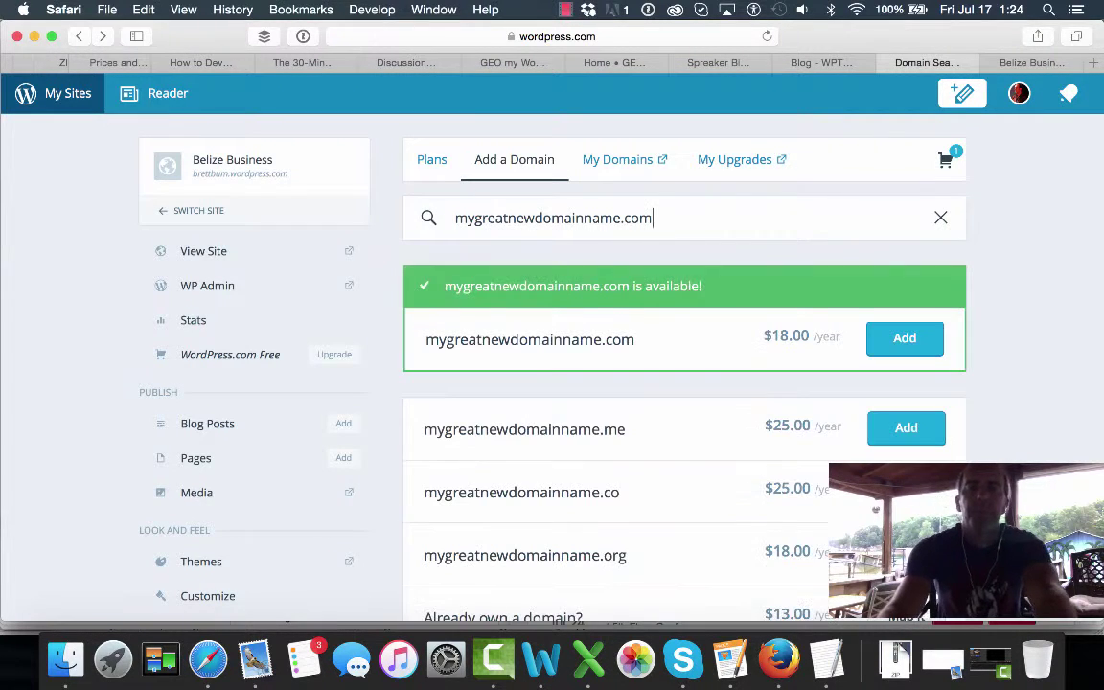
- Examine the availability and yearly prices of the suggested domains and compare them with mapping an already owned domain
{"action": "scroll", "coordinate": [1040, 381], "scroll_direction": "down", "scroll_amount": 4}
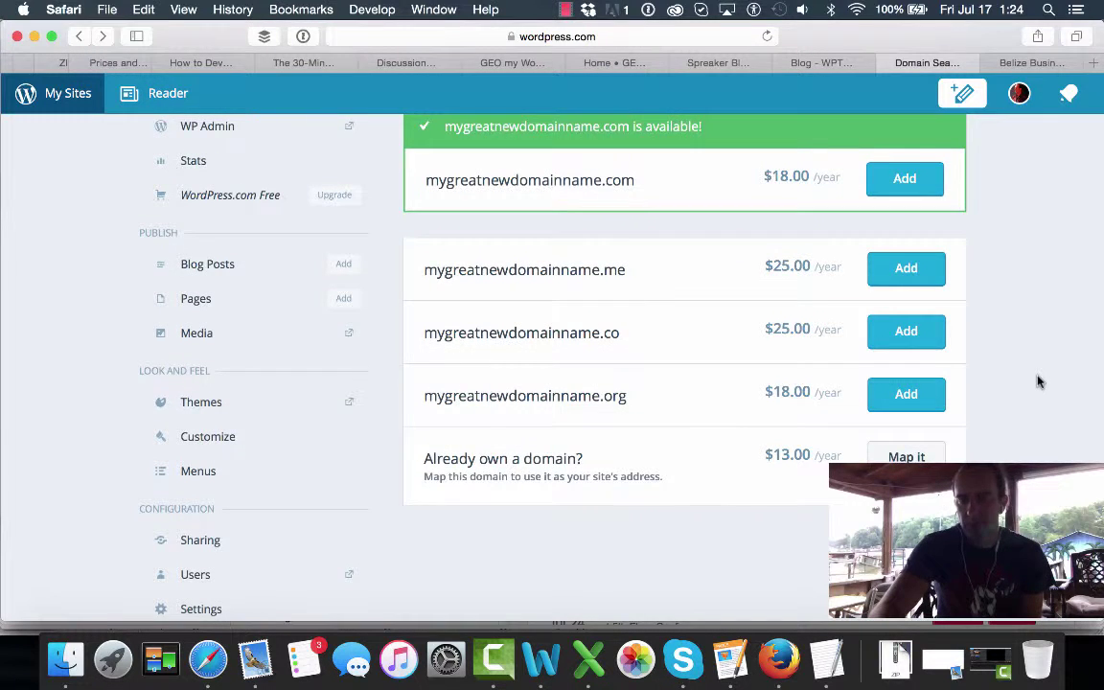
{"action": "scroll", "coordinate": [1040, 381], "scroll_direction": "up", "scroll_amount": 3}
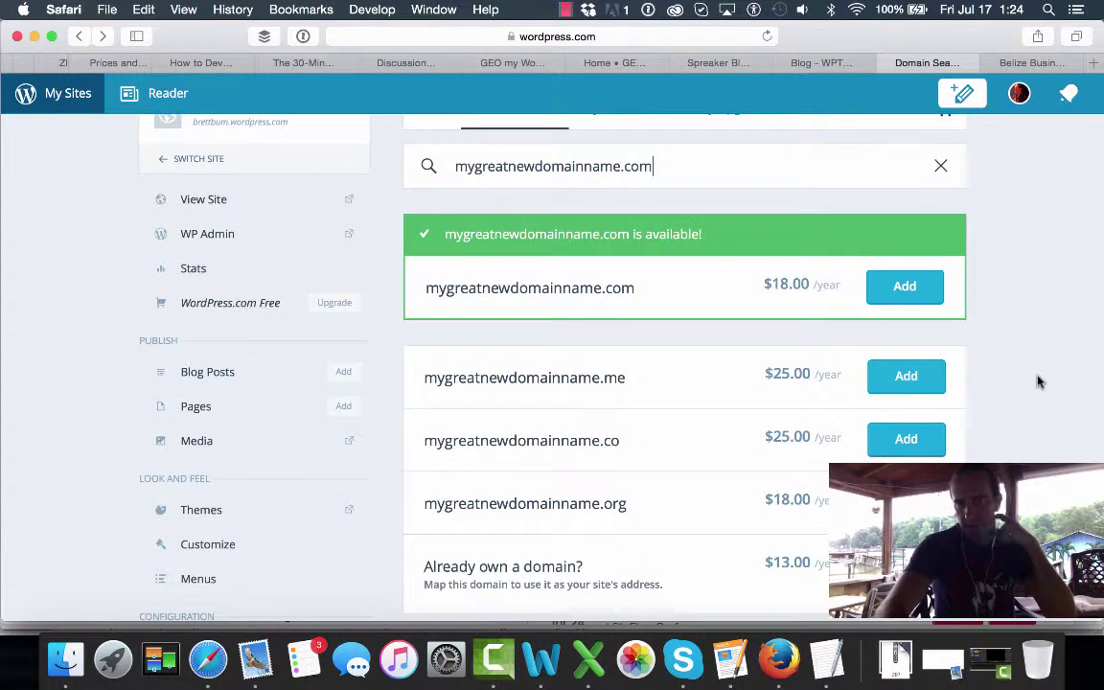
{"action": "scroll", "coordinate": [1040, 382], "scroll_direction": "up", "scroll_amount": 2}
{"action": "scroll", "coordinate": [1040, 381], "scroll_direction": "down", "scroll_amount": 1}
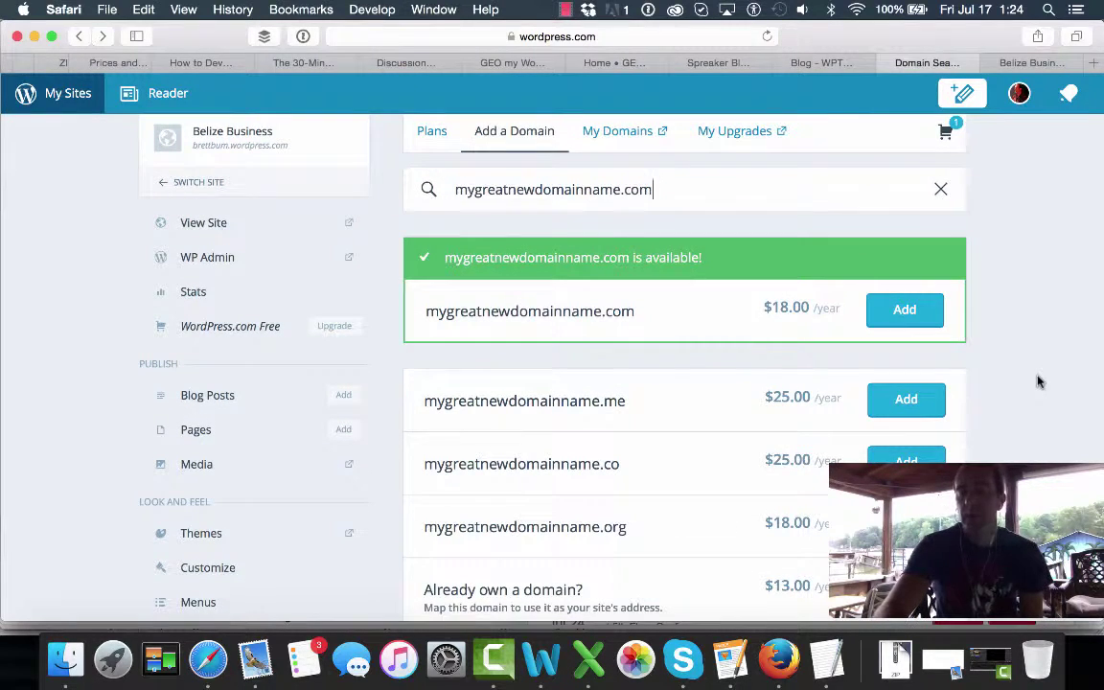
{"action": "scroll", "coordinate": [1039, 381], "scroll_direction": "up", "scroll_amount": 1}
{"action": "scroll", "coordinate": [1039, 382], "scroll_direction": "down", "scroll_amount": 1}
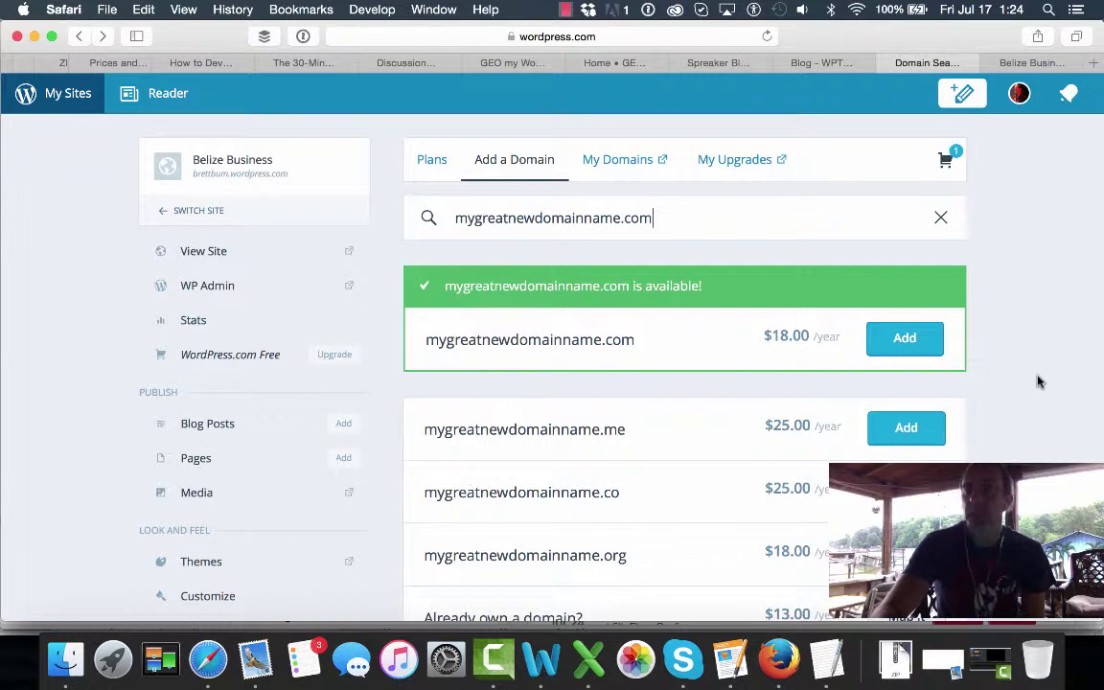
{"action": "scroll", "coordinate": [1038, 382], "scroll_direction": "down", "scroll_amount": 1}
{"action": "scroll", "coordinate": [1038, 381], "scroll_direction": "down", "scroll_amount": 2}
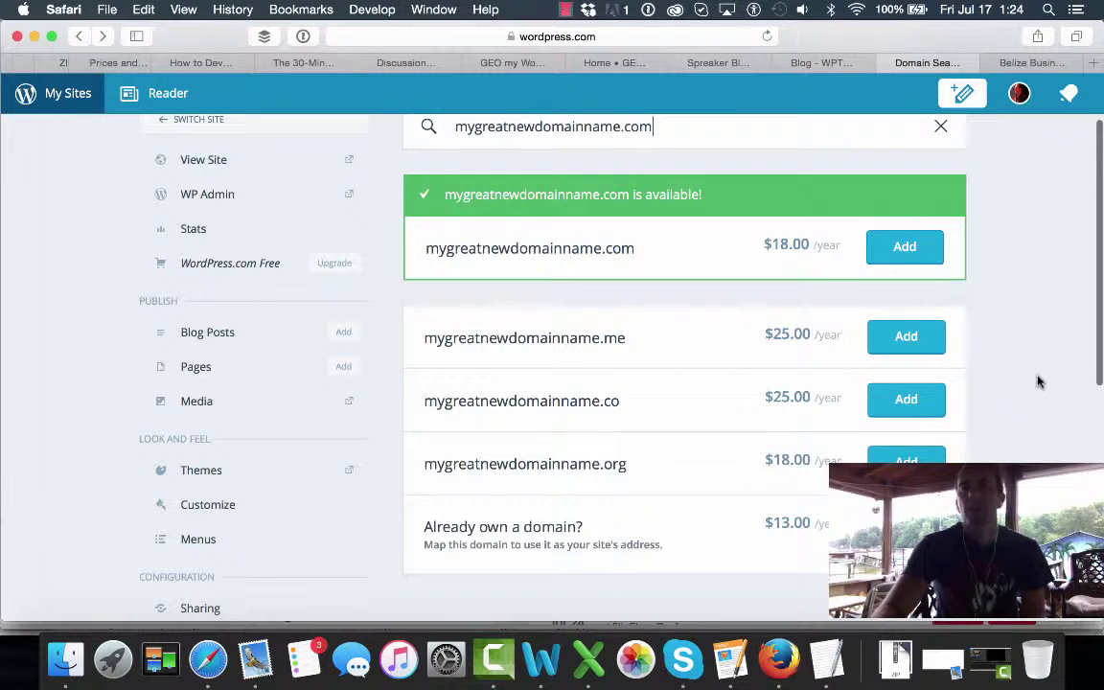
{"action": "scroll", "coordinate": [1039, 381], "scroll_direction": "up", "scroll_amount": 1}
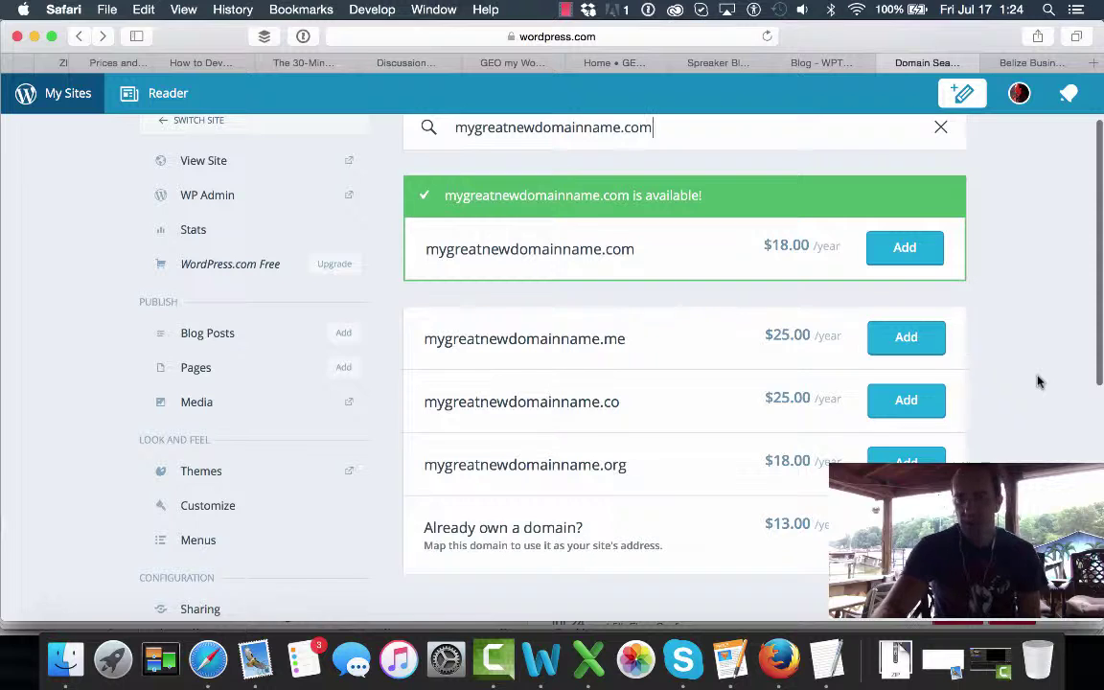
{"action": "scroll", "coordinate": [1038, 382], "scroll_direction": "down", "scroll_amount": 1}
{"action": "scroll", "coordinate": [1038, 382], "scroll_direction": "up", "scroll_amount": 3}
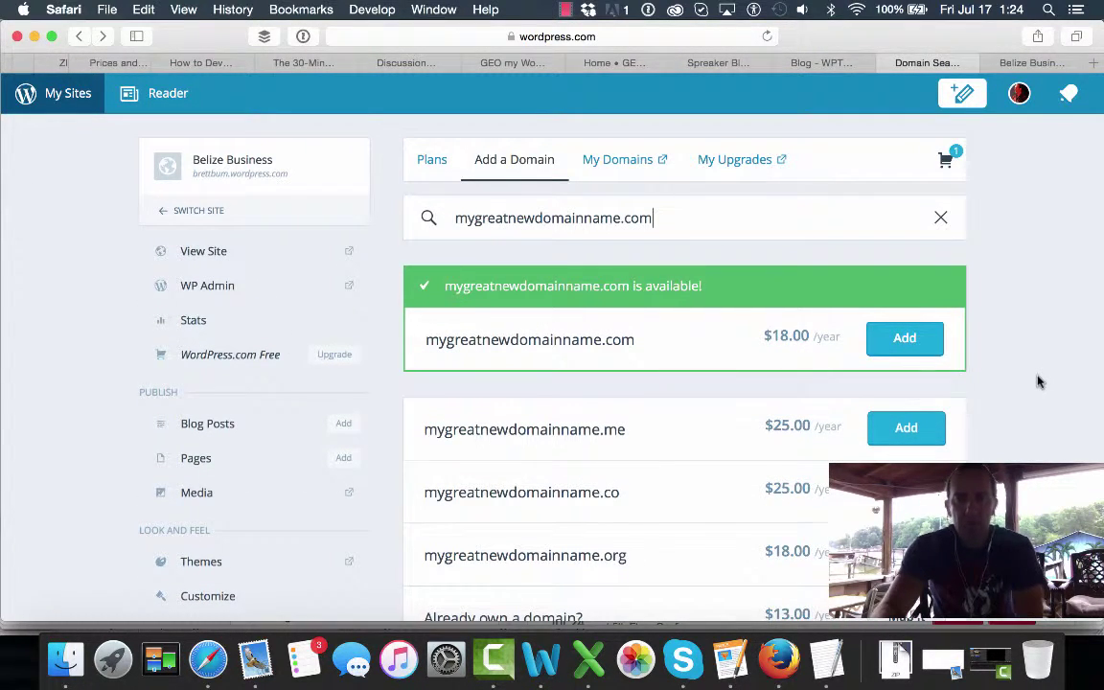
{"action": "scroll", "coordinate": [1038, 381], "scroll_direction": "down", "scroll_amount": 2}
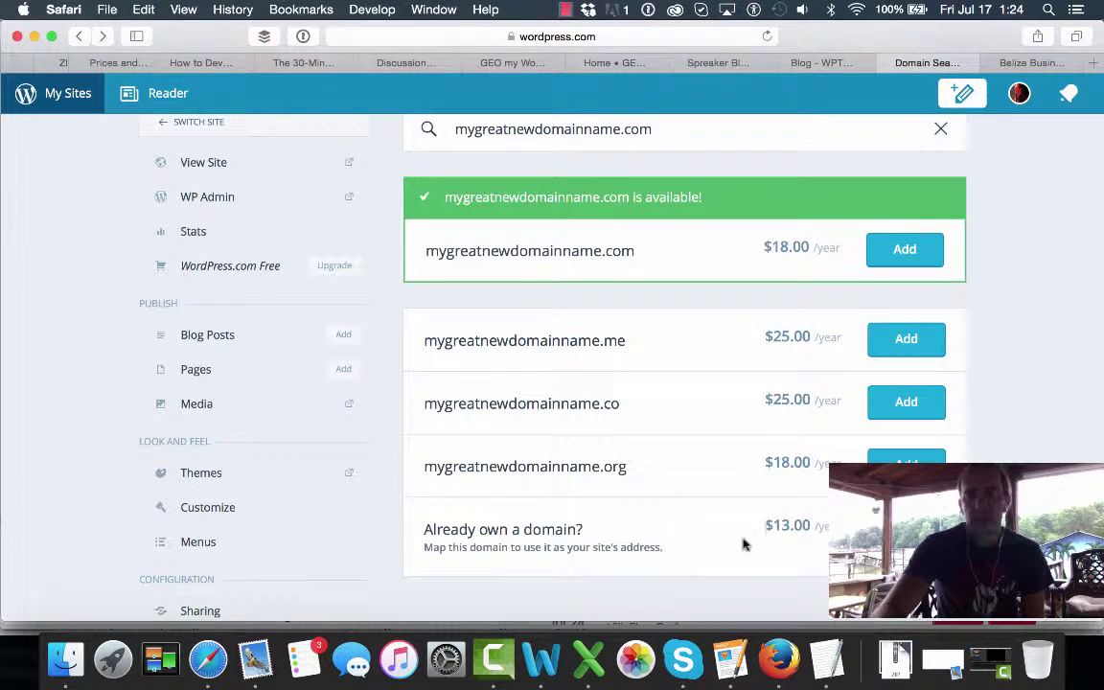
{"action": "left_click", "coordinate": [653, 129]}
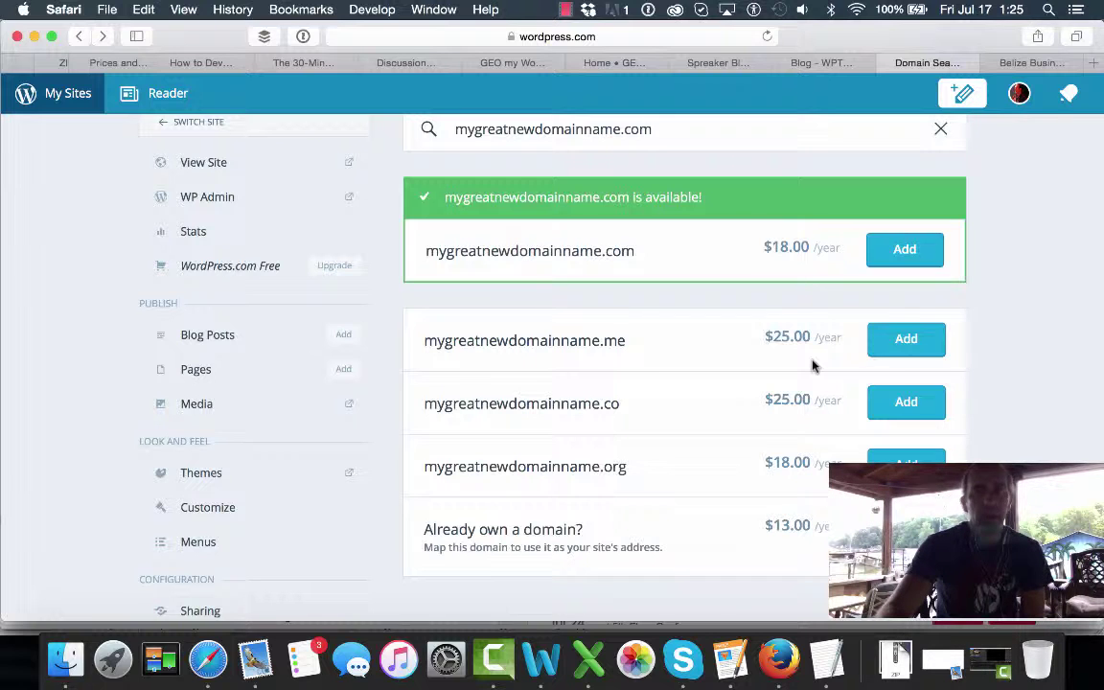
- Open the shopping cart and remove the domain mapping from it
{"action": "scroll", "coordinate": [813, 365], "scroll_direction": "up", "scroll_amount": 2}
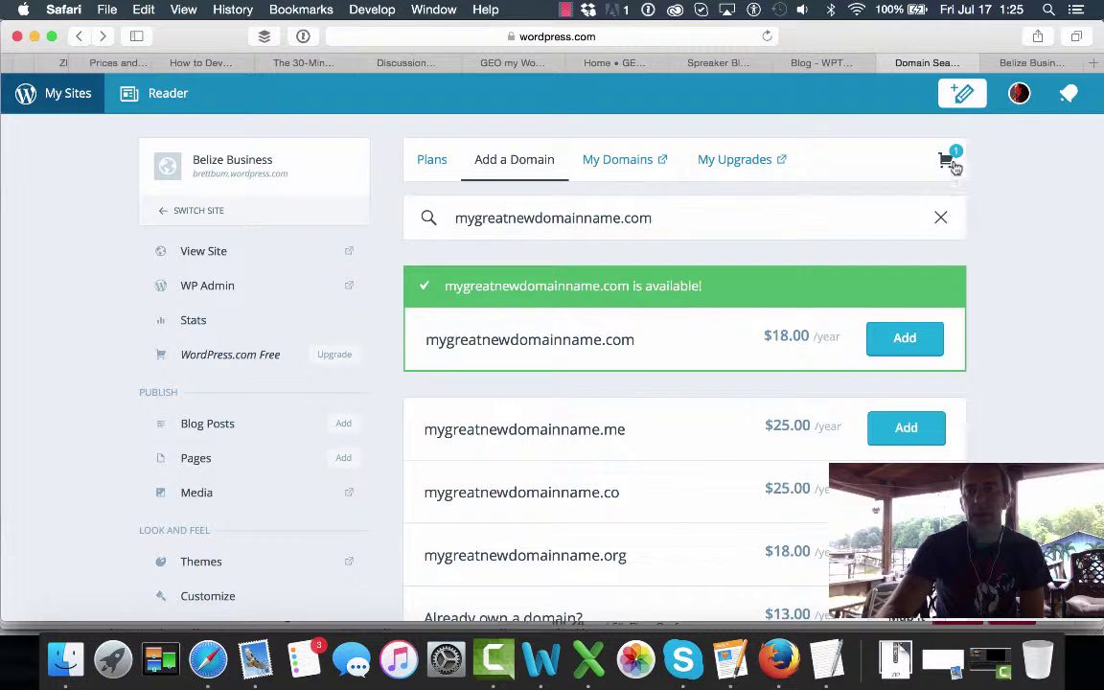
{"action": "left_click", "coordinate": [950, 163]}
{"action": "left_click", "coordinate": [943, 213]}
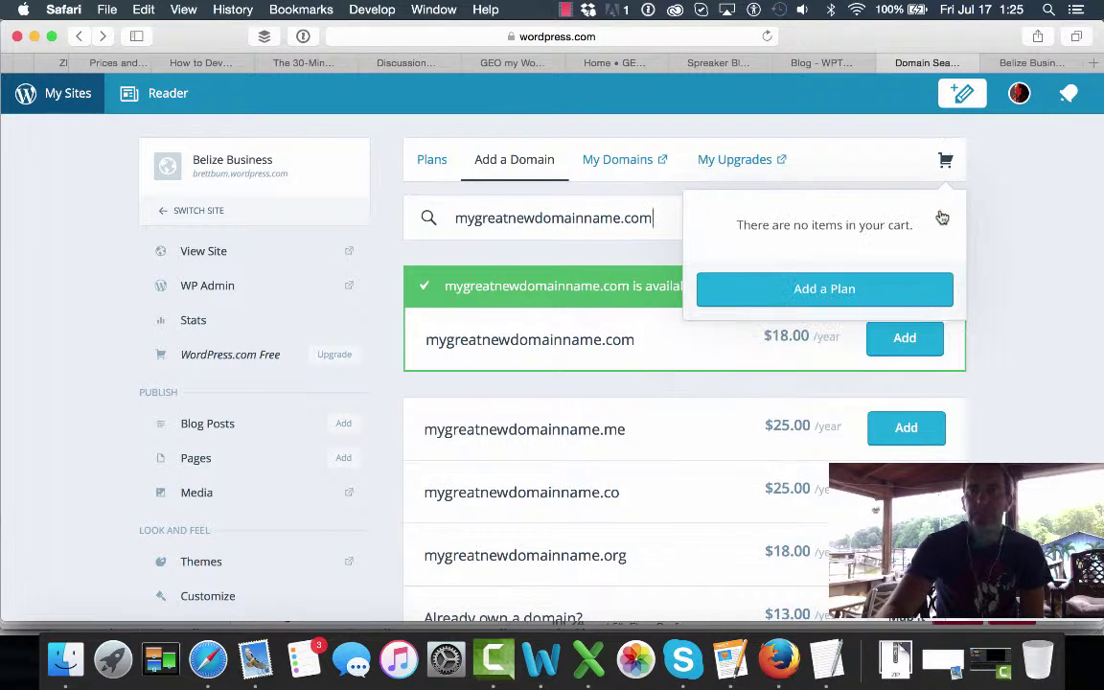